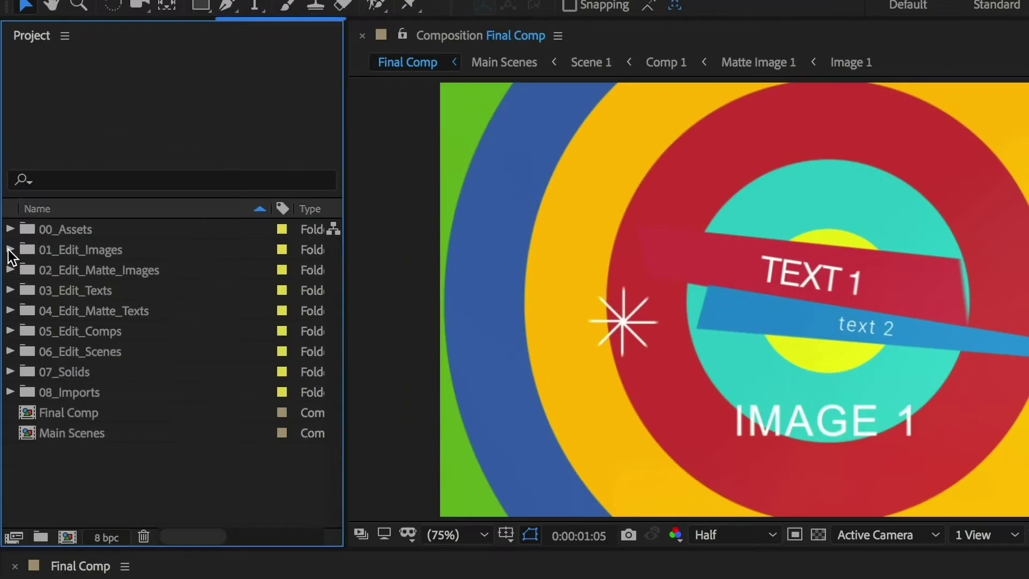
Drag the summer pool clip from 08_Imports into the Image 1 comp, viewed at 75% with its layer twirled open.
{"action": "left_click", "coordinate": [10, 248]}
{"action": "scroll", "coordinate": [53, 348], "scroll_direction": "down", "scroll_amount": 3}
{"action": "left_click", "coordinate": [10, 469]}
{"action": "scroll", "coordinate": [95, 443], "scroll_direction": "down", "scroll_amount": 2}
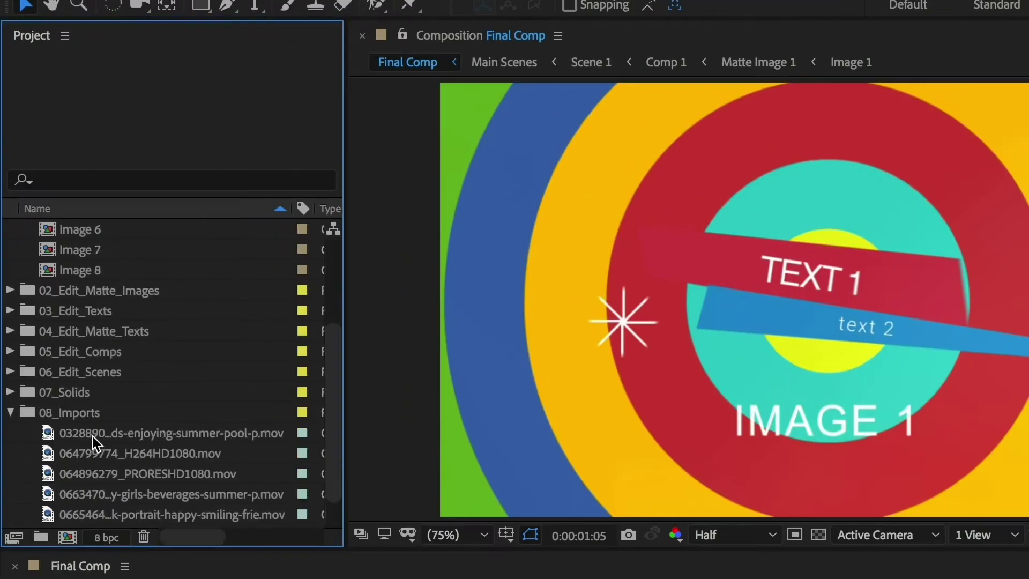
{"action": "left_click", "coordinate": [139, 473]}
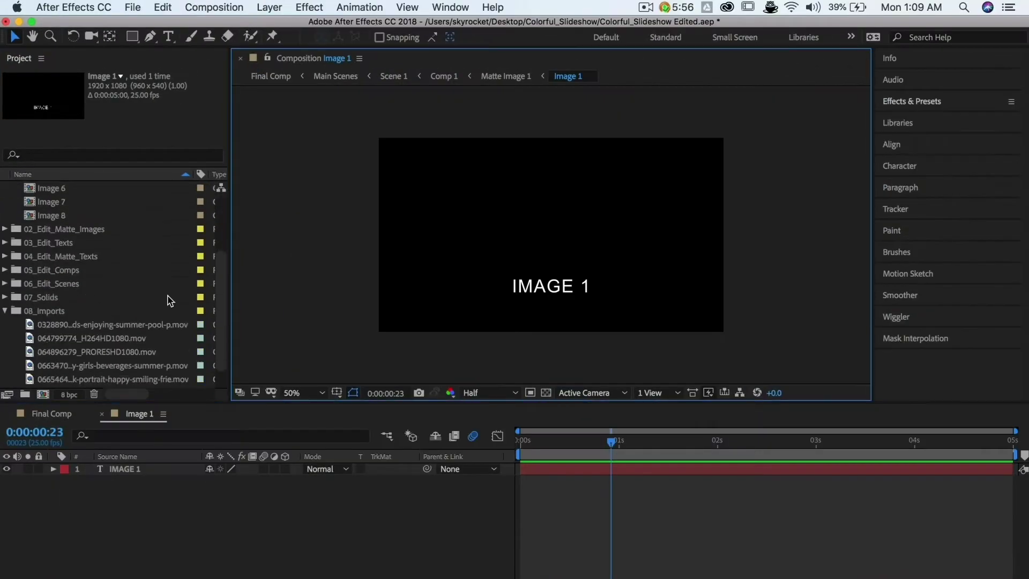
{"action": "scroll", "coordinate": [161, 300], "scroll_direction": "down", "scroll_amount": 2}
{"action": "left_click_drag", "start_coordinate": [86, 297], "coordinate": [507, 236]}
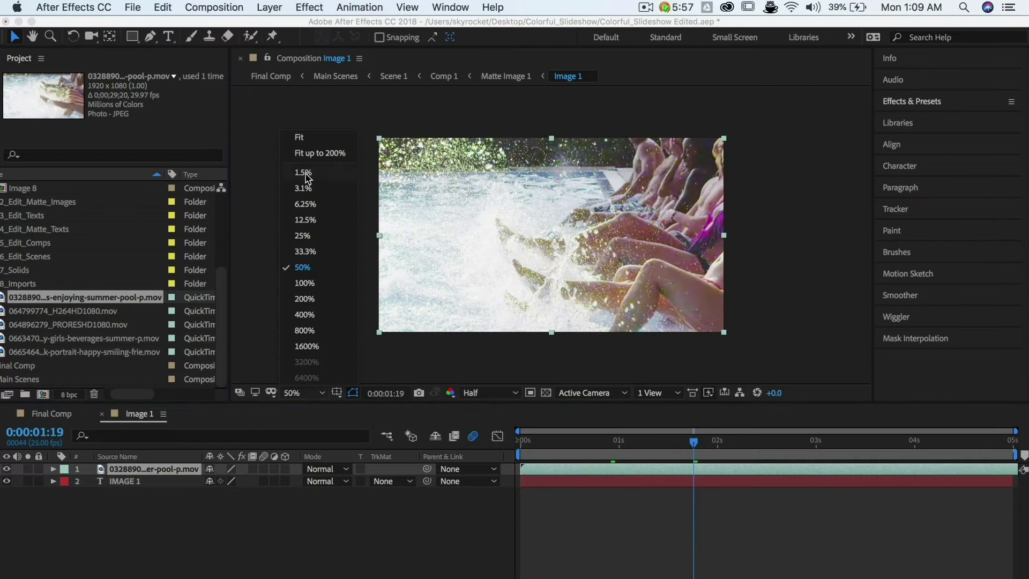
{"action": "left_click", "coordinate": [311, 138]}
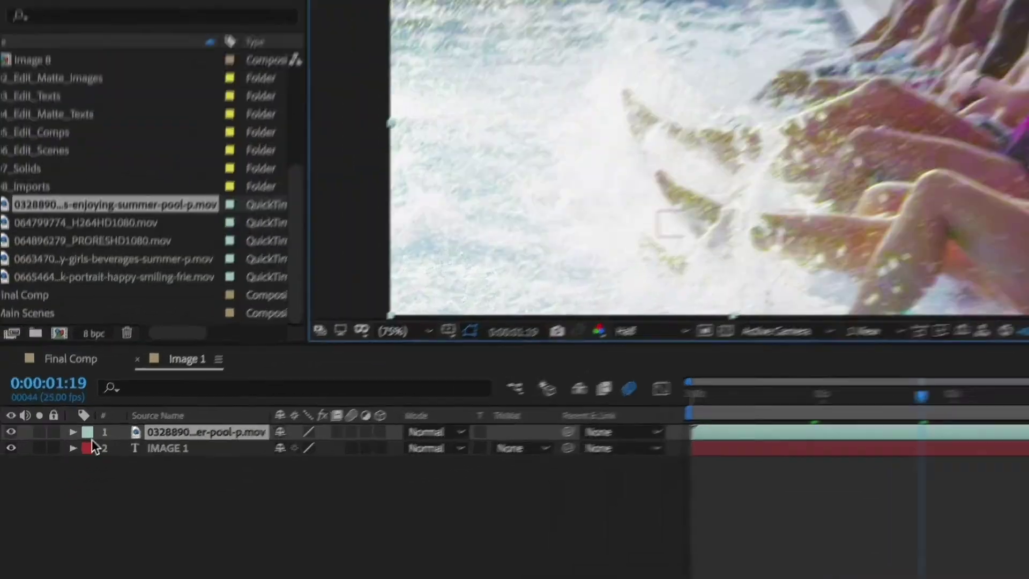
{"action": "left_click", "coordinate": [73, 432]}
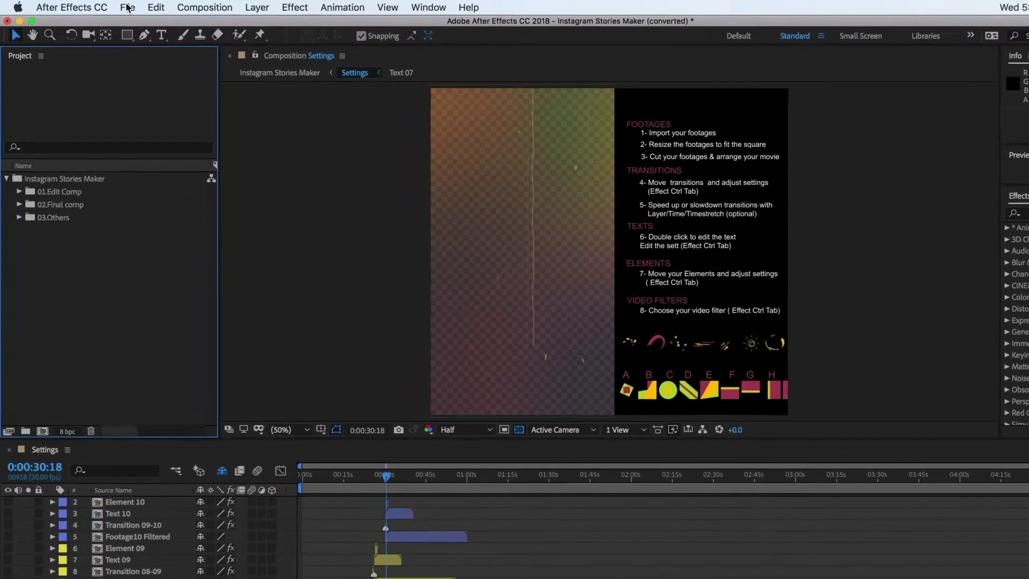
Import the thirteen clips and Pond5 Logo.jpg from the Video folder via File > Import > File.
{"action": "left_click", "coordinate": [114, 6]}
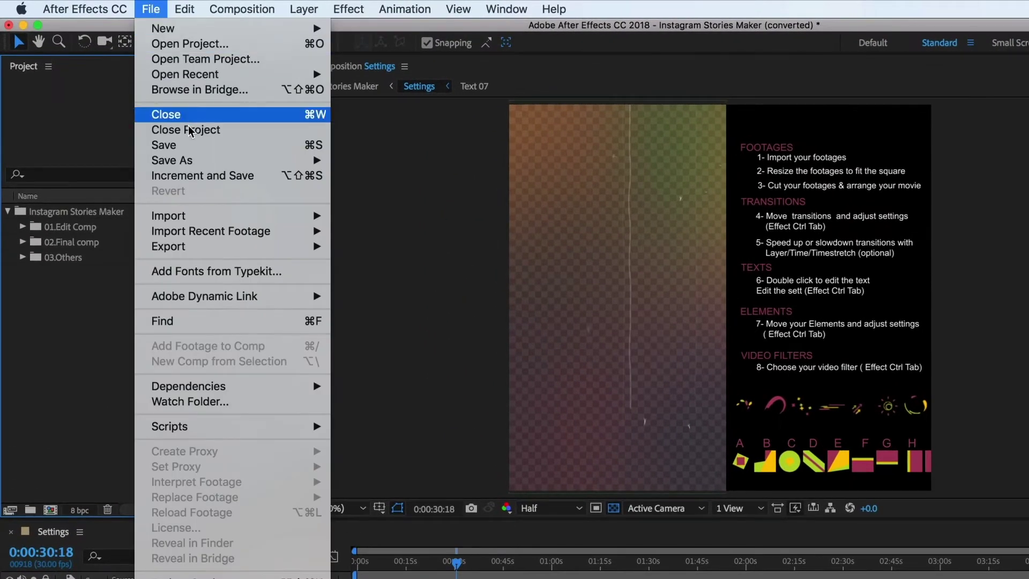
{"action": "mouse_move", "coordinate": [204, 220]}
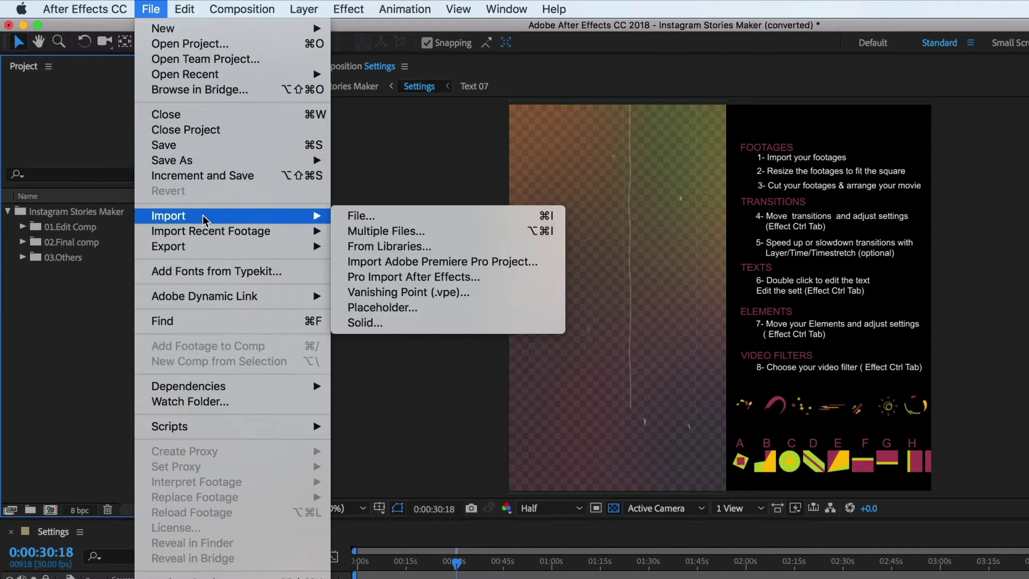
{"action": "left_click", "coordinate": [341, 217]}
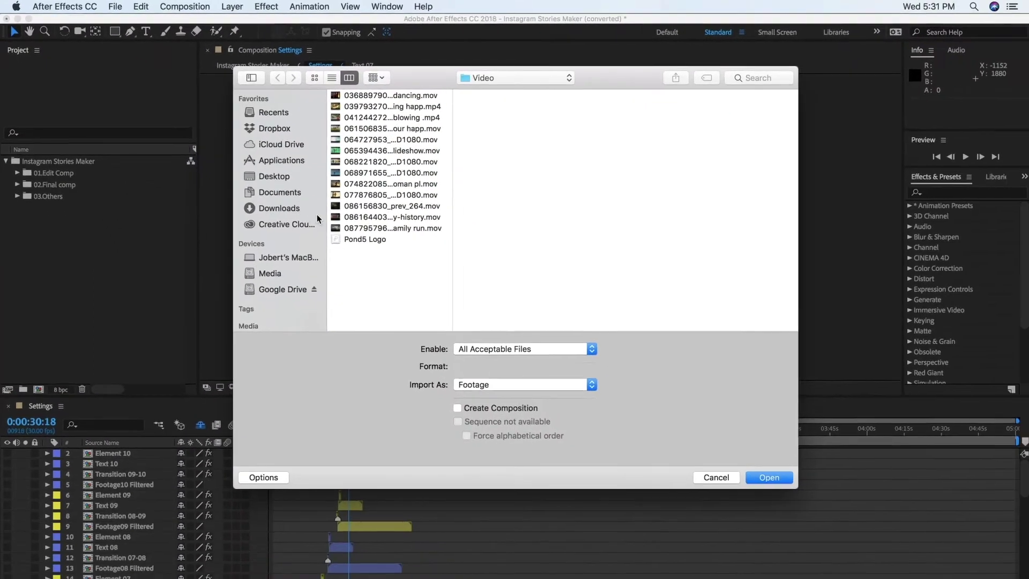
{"action": "left_click_drag", "start_coordinate": [381, 268], "coordinate": [362, 80]}
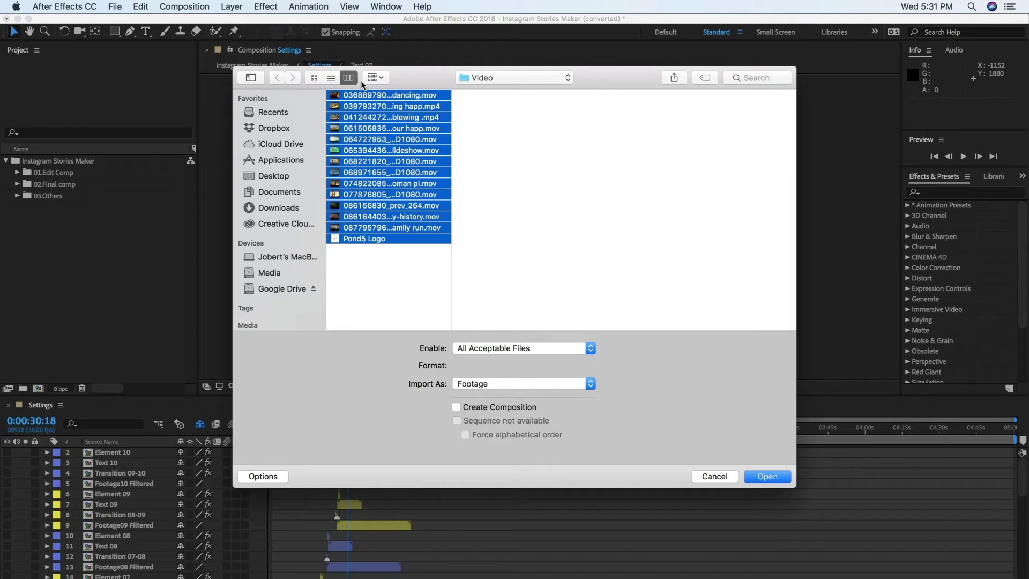
{"action": "key", "text": "Return"}
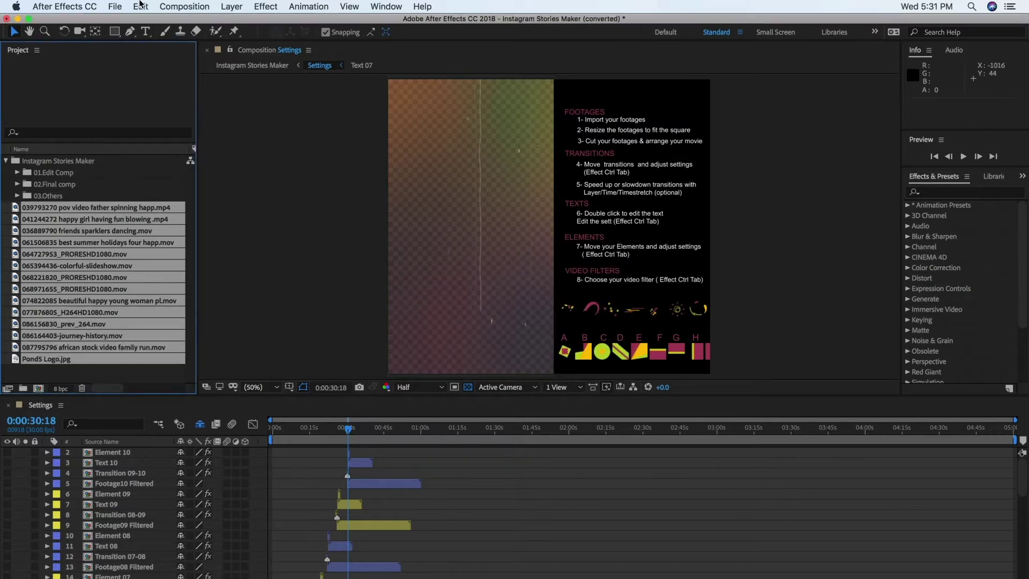
Create a new project folder named Assets.
{"action": "left_click", "coordinate": [115, 6]}
{"action": "mouse_move", "coordinate": [136, 21]}
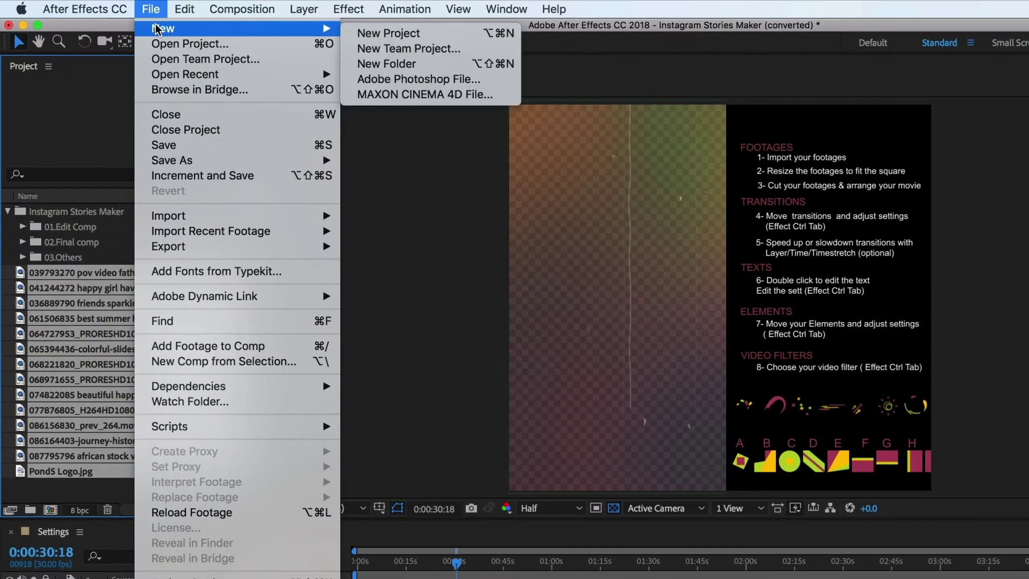
{"action": "left_click", "coordinate": [386, 63]}
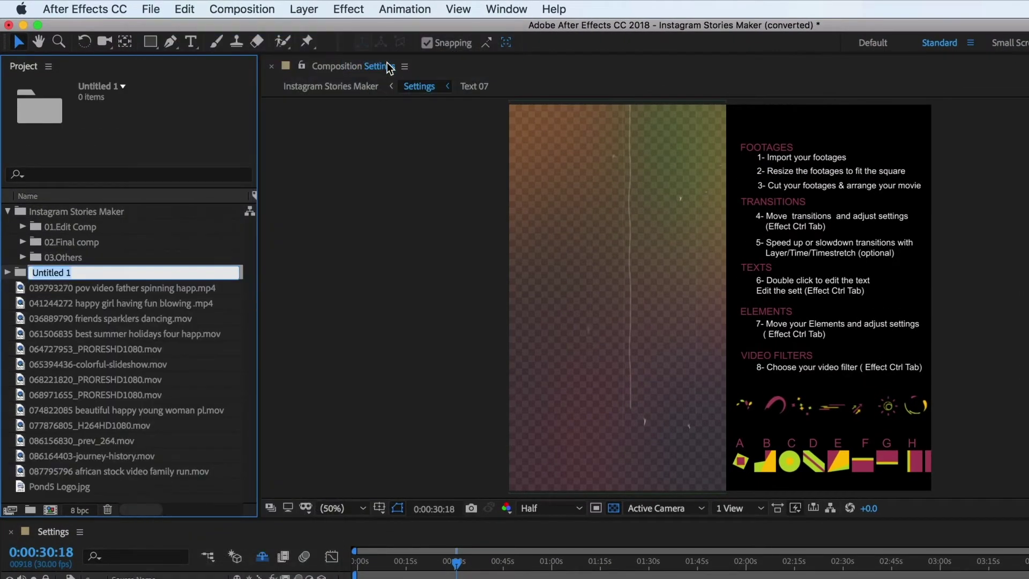
{"action": "type", "text": "Assets"}
{"action": "key", "text": "Return"}
Select all the imported footage and move it into the Assets folder.
{"action": "left_click", "coordinate": [164, 293]}
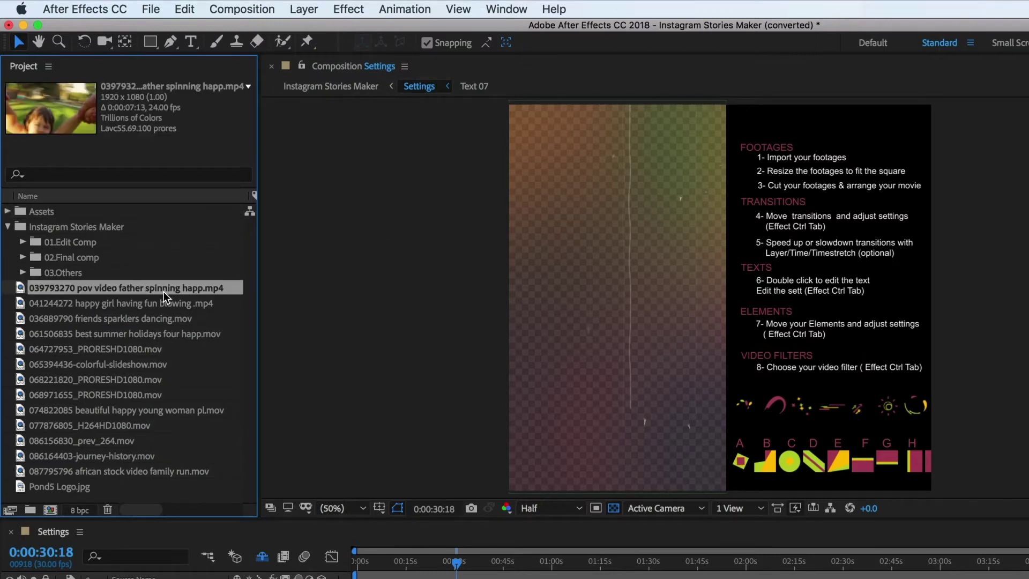
{"action": "left_click", "coordinate": [73, 488], "text": "shift"}
{"action": "left_click_drag", "start_coordinate": [47, 318], "coordinate": [40, 217]}
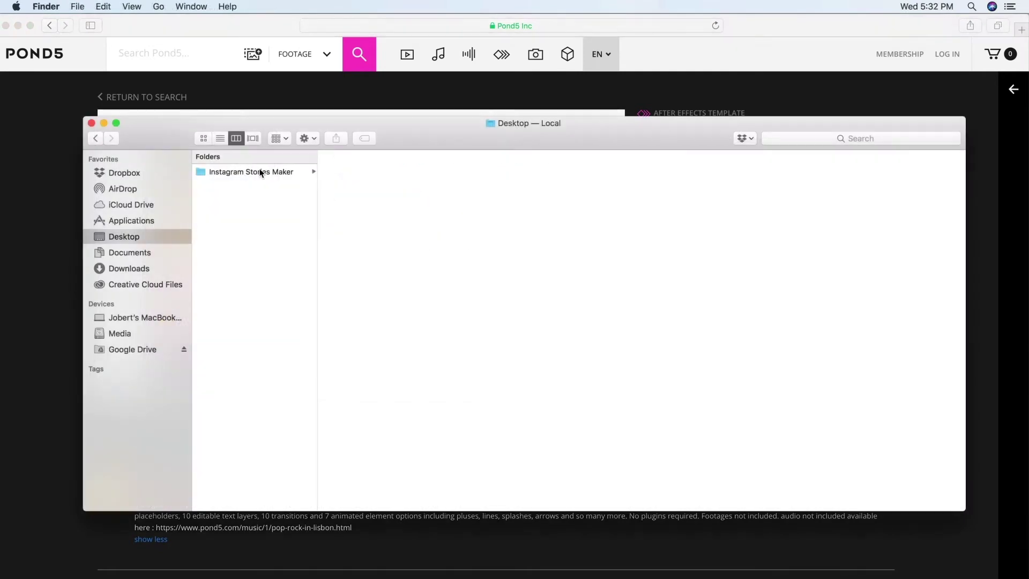
Open the Desktop's Instagram Stories Maker folder and preview tutorial.mp4.
{"action": "left_click", "coordinate": [262, 173]}
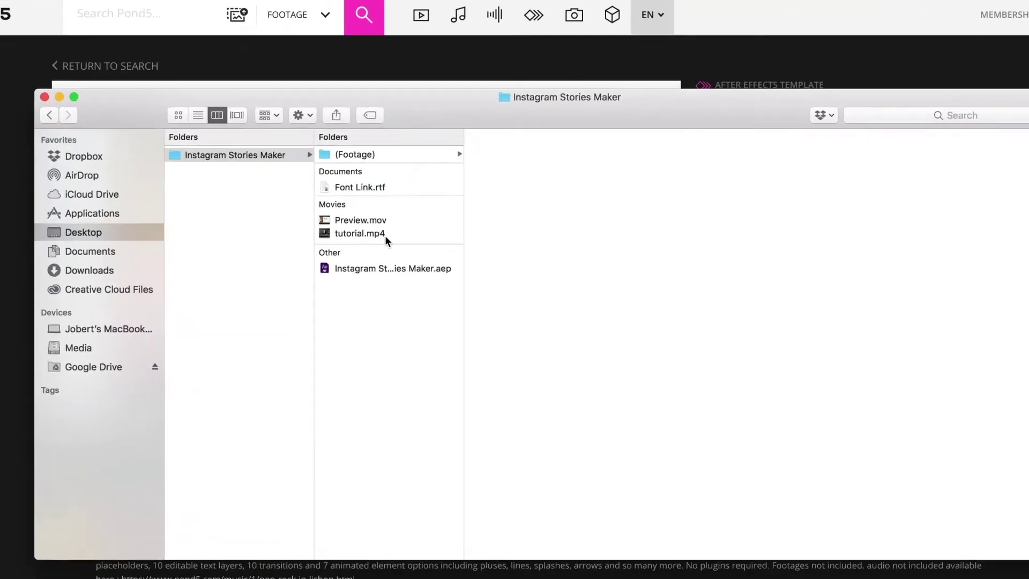
{"action": "left_click", "coordinate": [375, 237]}
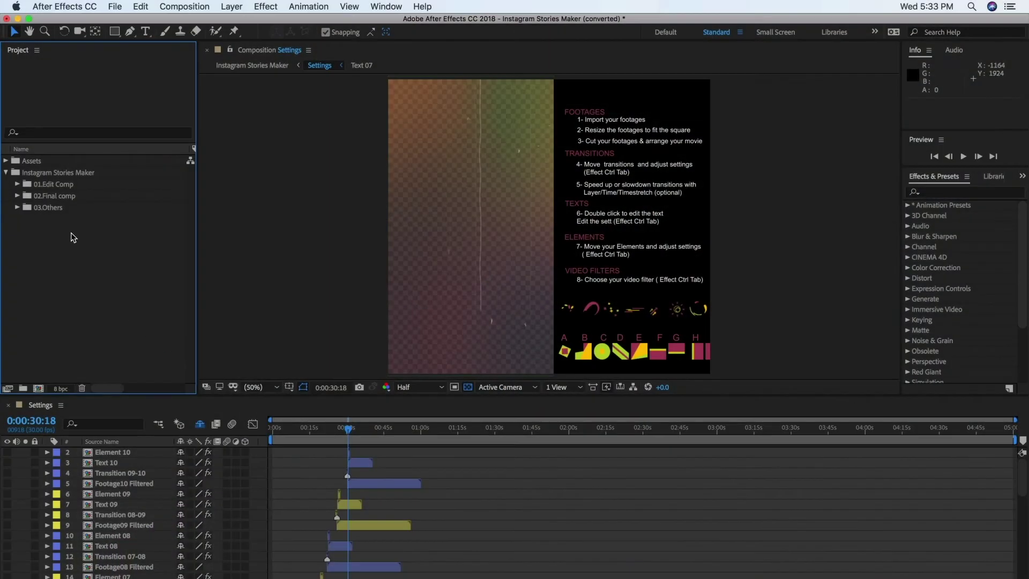
Expand the 01.Edit Comp, Images and Text folders and enlarge the Project panel.
{"action": "left_click", "coordinate": [17, 184]}
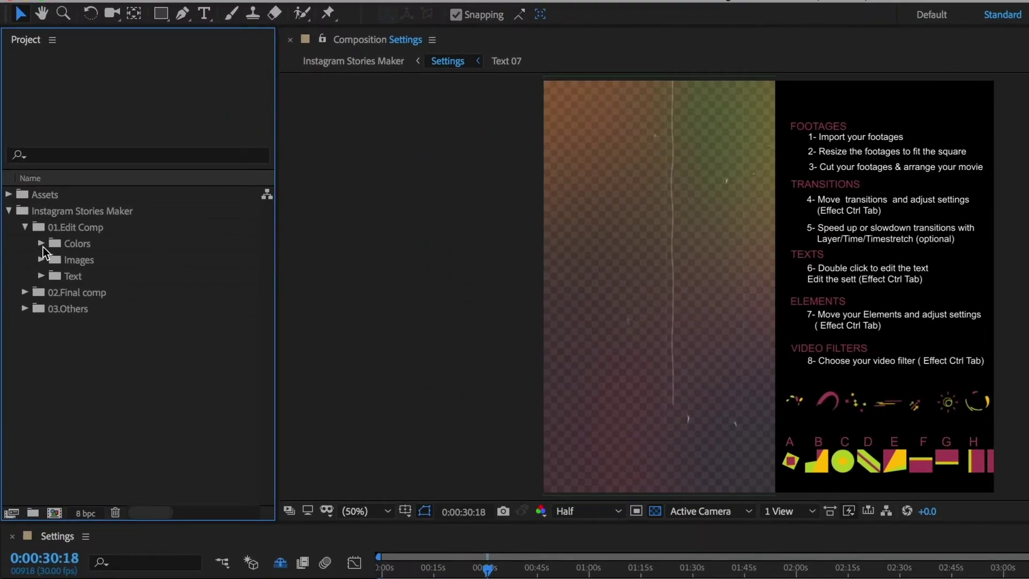
{"action": "left_click", "coordinate": [42, 260]}
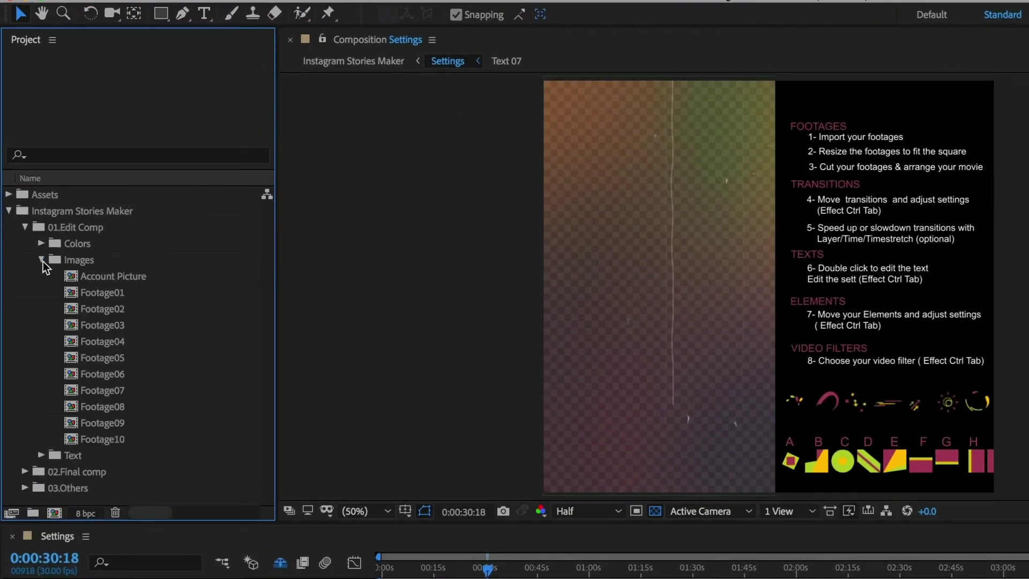
{"action": "left_click", "coordinate": [41, 455]}
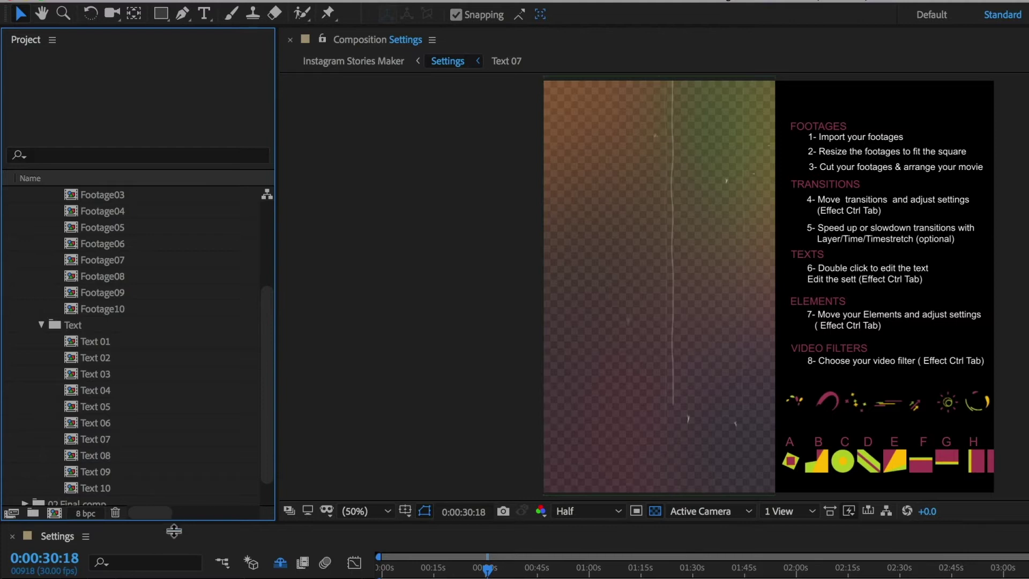
{"action": "left_click_drag", "start_coordinate": [174, 524], "coordinate": [174, 577]}
Open the Footage01 composition.
{"action": "scroll", "coordinate": [261, 388], "scroll_direction": "up", "scroll_amount": 3}
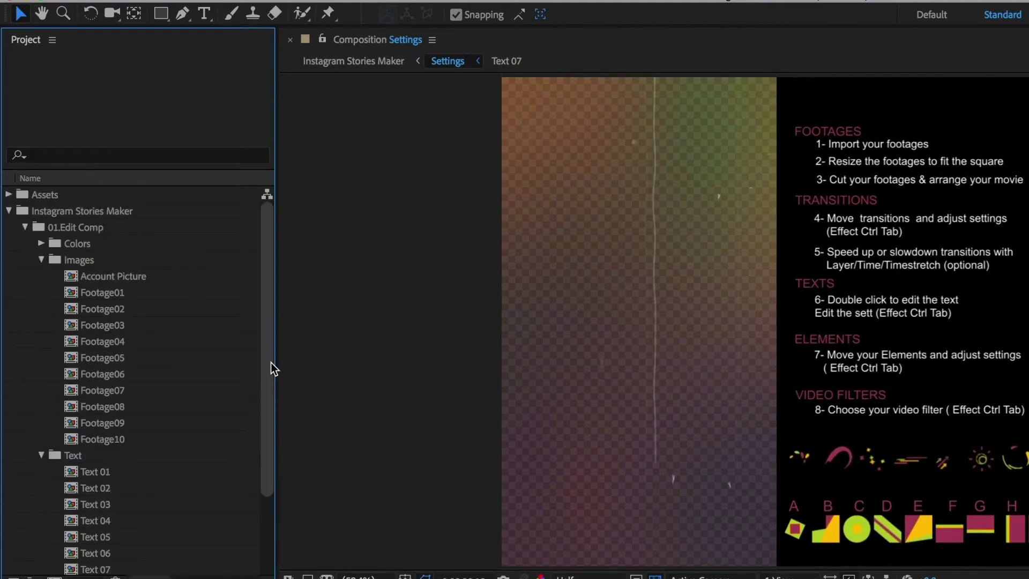
{"action": "scroll", "coordinate": [267, 387], "scroll_direction": "down", "scroll_amount": 3}
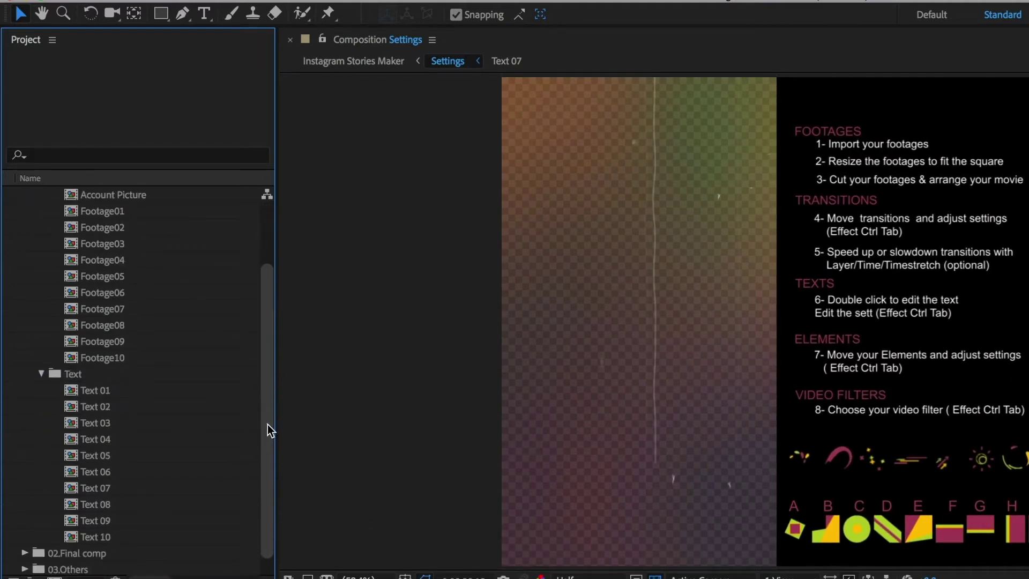
{"action": "scroll", "coordinate": [265, 414], "scroll_direction": "up", "scroll_amount": 1}
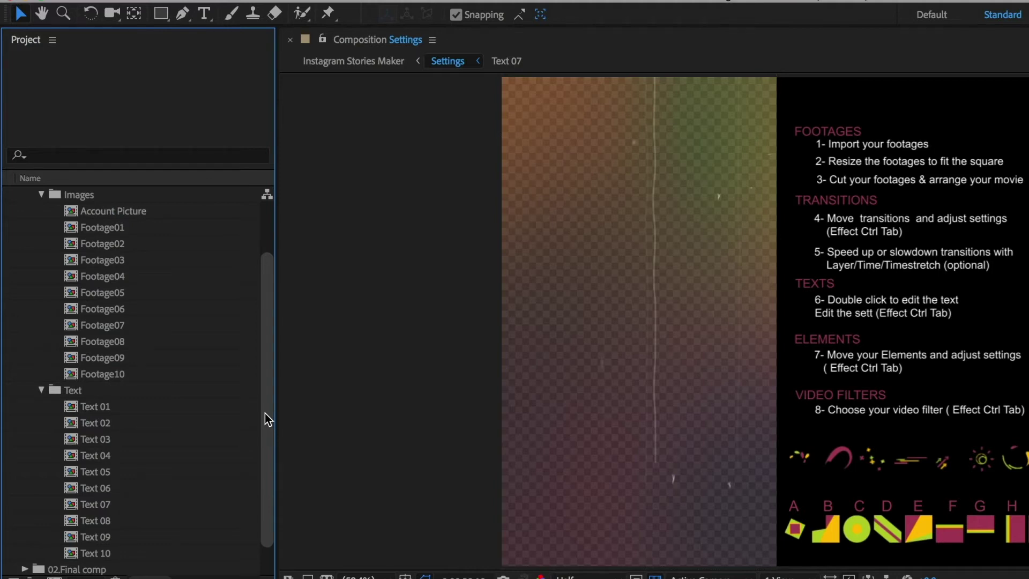
{"action": "double_click", "coordinate": [111, 229]}
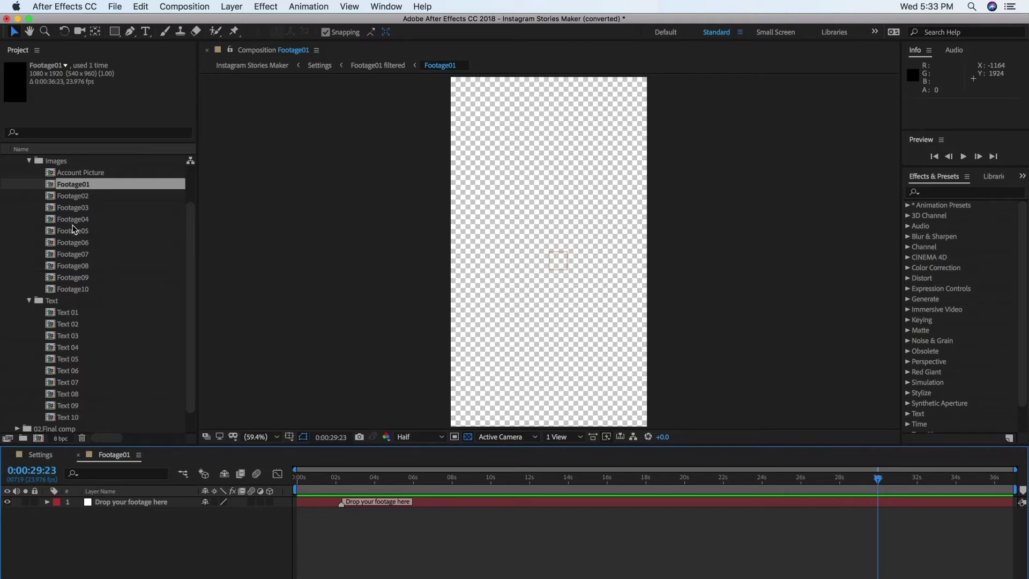
Add the 039793270 pov father spinning clip to Footage01 and delete the 'Drop your footage here' layer.
{"action": "scroll", "coordinate": [73, 227], "scroll_direction": "up", "scroll_amount": 10}
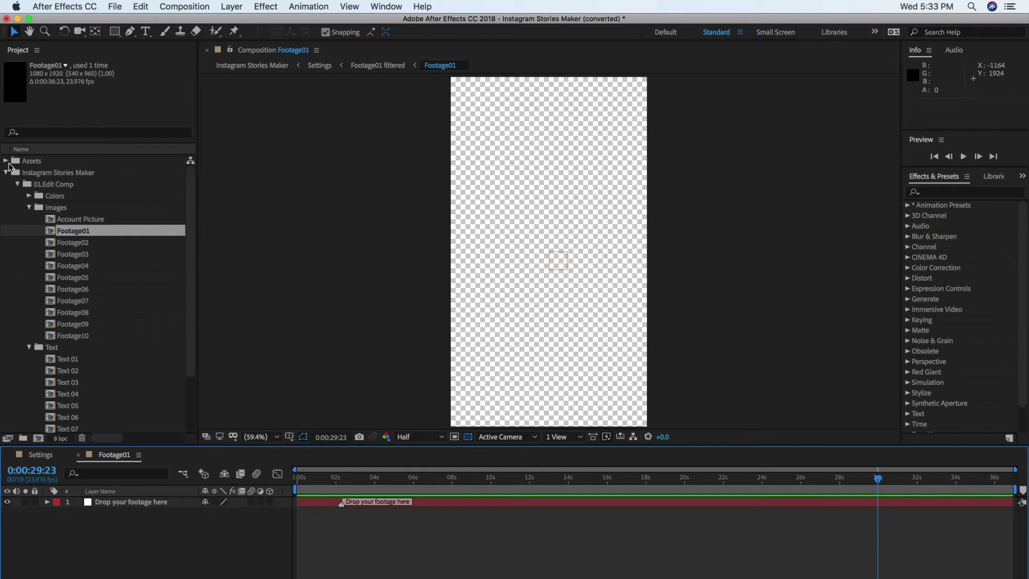
{"action": "left_click_drag", "start_coordinate": [48, 177], "coordinate": [119, 507]}
{"action": "key", "text": "Delete"}
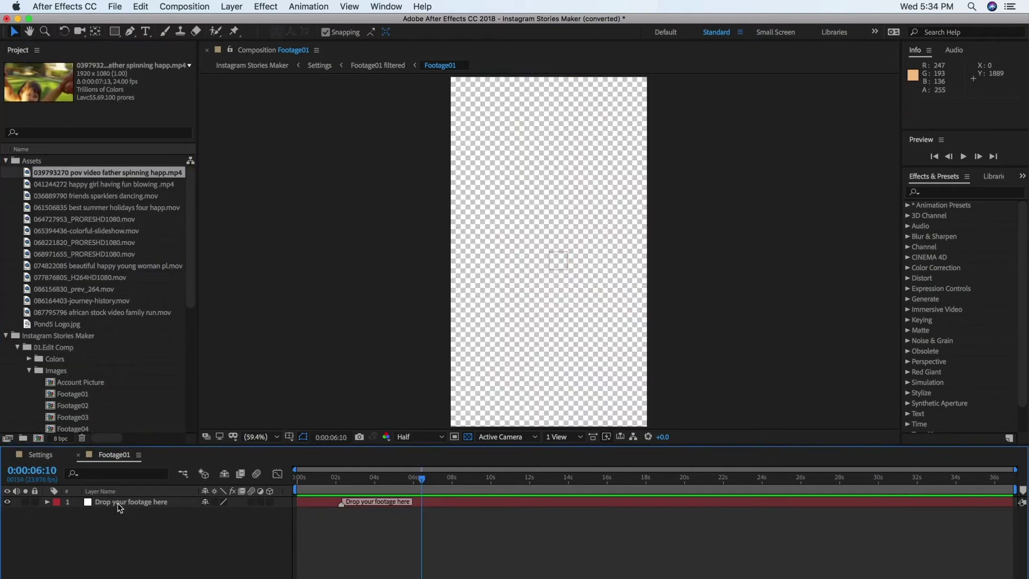
{"action": "left_click_drag", "start_coordinate": [40, 176], "coordinate": [64, 503]}
{"action": "left_click", "coordinate": [105, 513]}
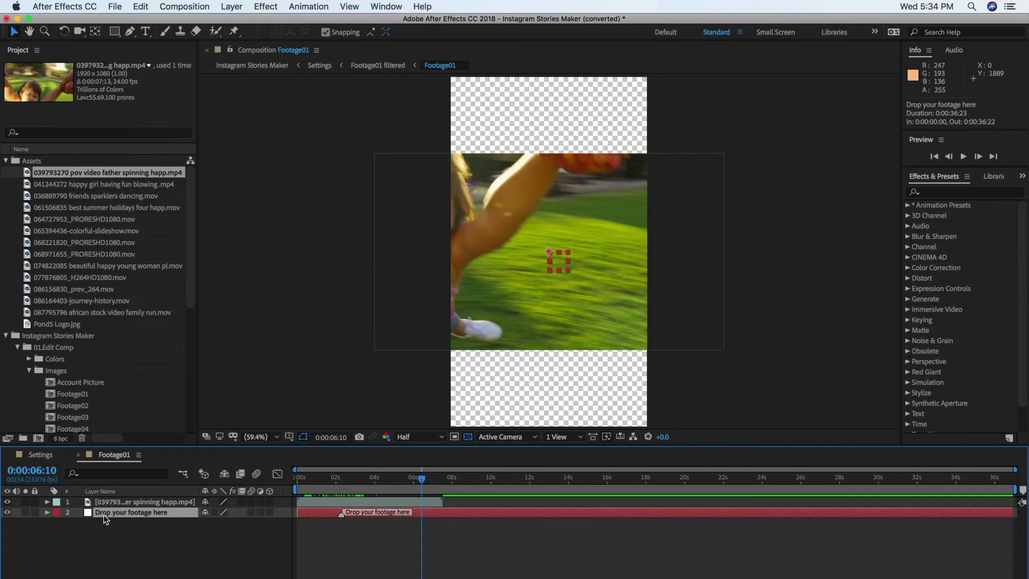
{"action": "key", "text": "Delete"}
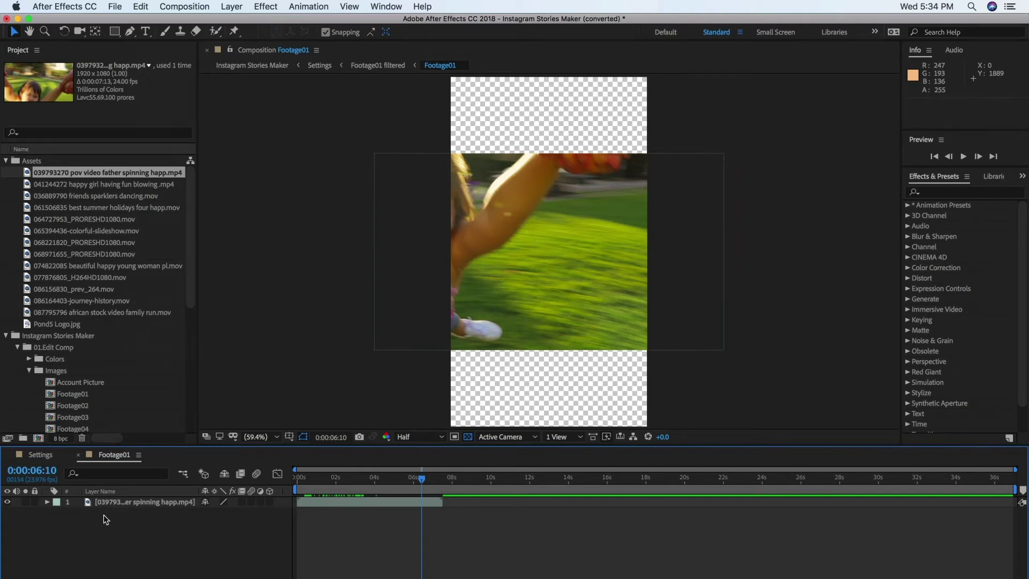
Scale the spinning-father footage from 156% up to 183% and preview the composition.
{"action": "left_click", "coordinate": [47, 503]}
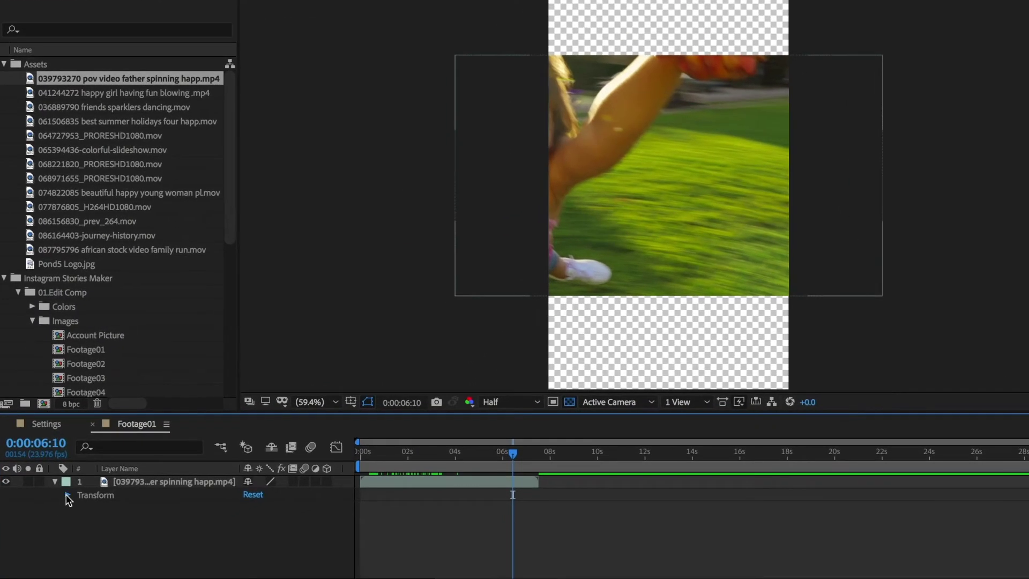
{"action": "left_click", "coordinate": [57, 513]}
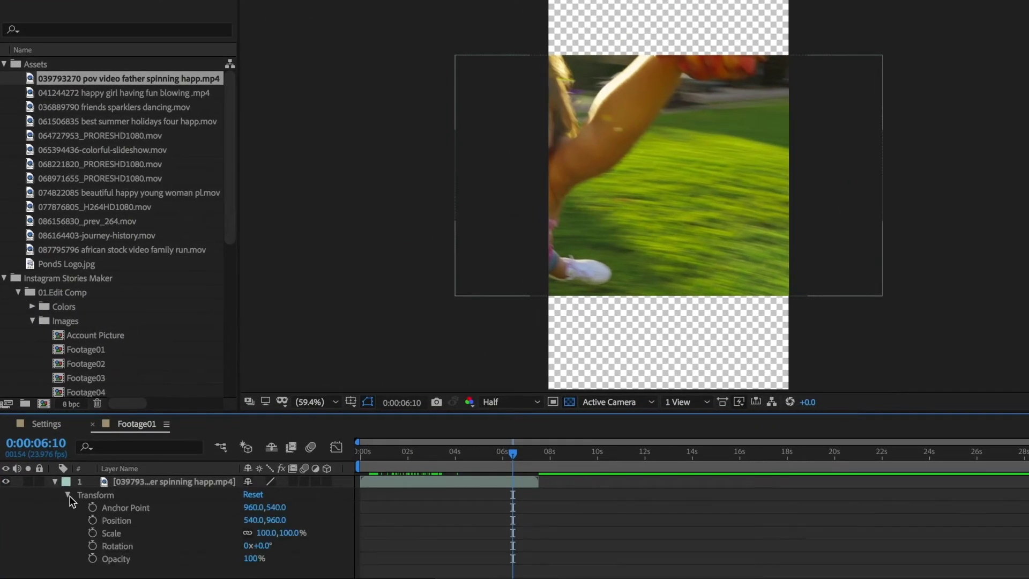
{"action": "left_click", "coordinate": [290, 532]}
{"action": "type", "text": "156"}
{"action": "key", "text": "Return"}
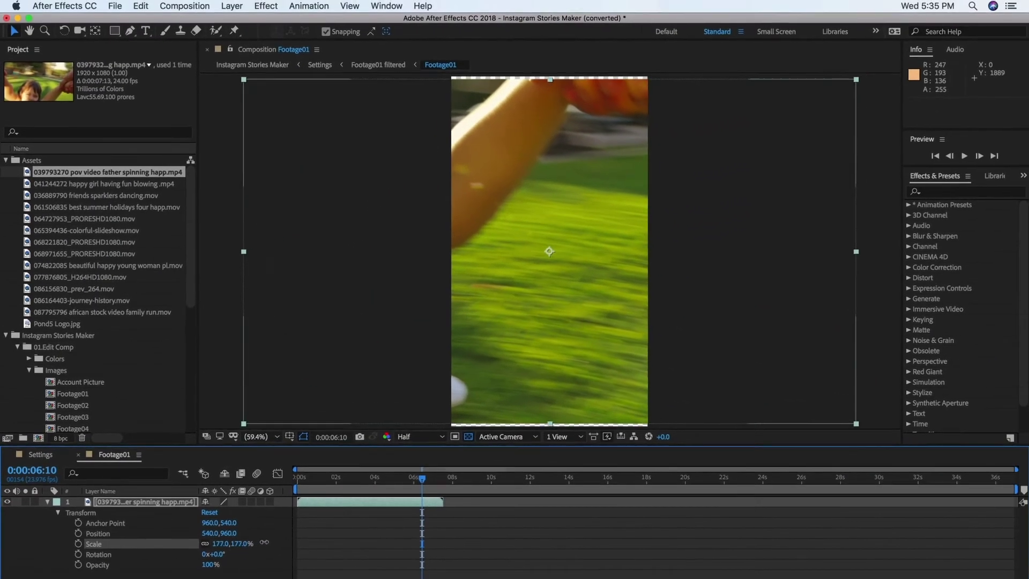
{"action": "left_click_drag", "start_coordinate": [265, 541], "coordinate": [279, 541]}
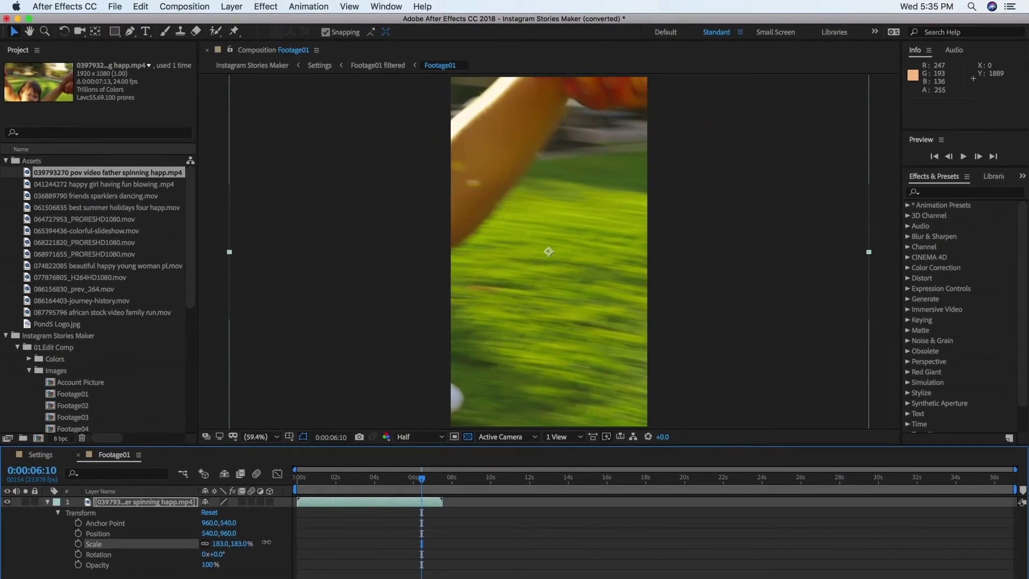
{"action": "left_click_drag", "start_coordinate": [306, 488], "coordinate": [399, 496]}
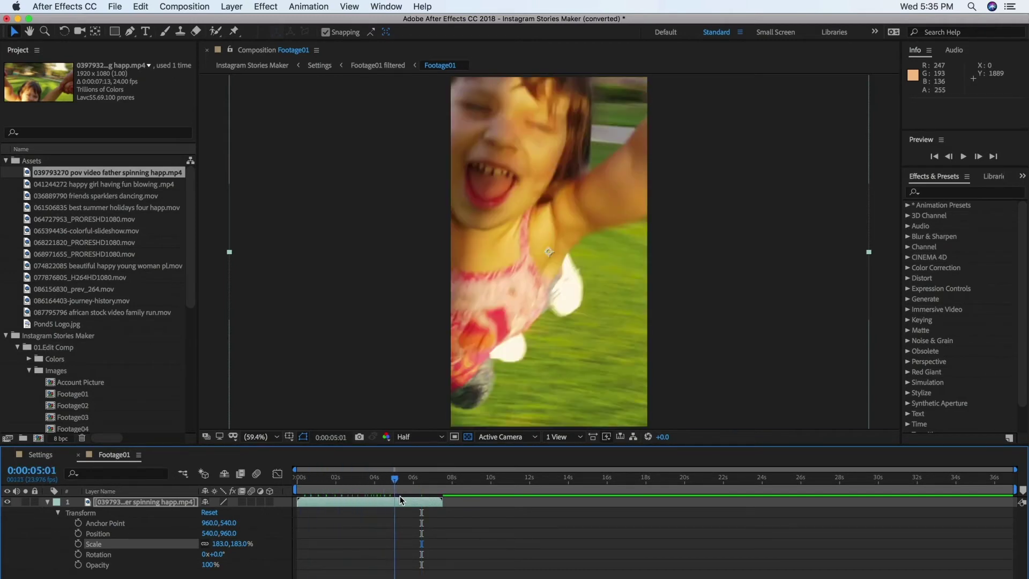
{"action": "key", "text": "space"}
{"action": "key", "text": "space"}
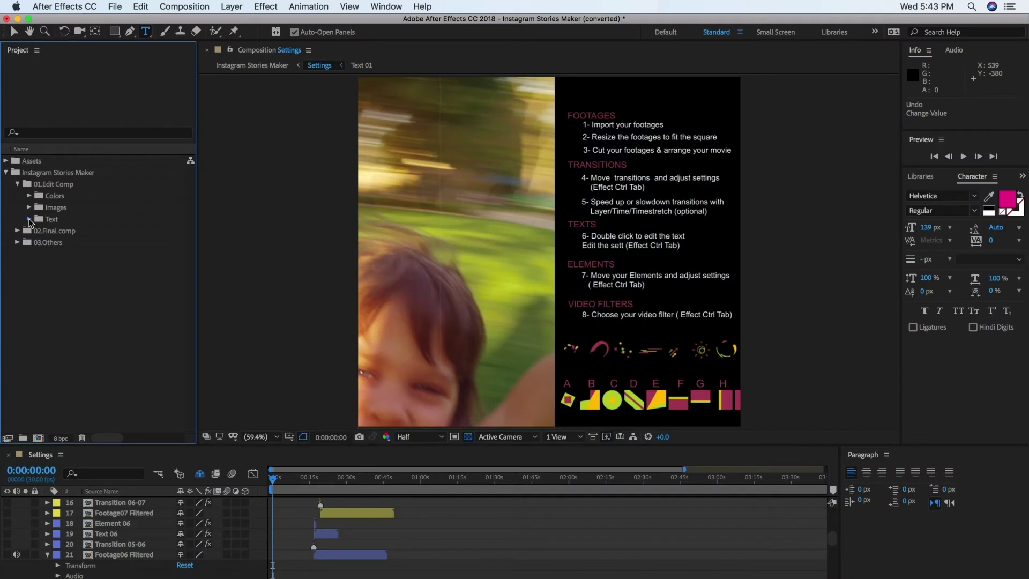
Switch to the Text workspace via Window > Workspace.
{"action": "left_click", "coordinate": [386, 6]}
{"action": "mouse_move", "coordinate": [408, 21]}
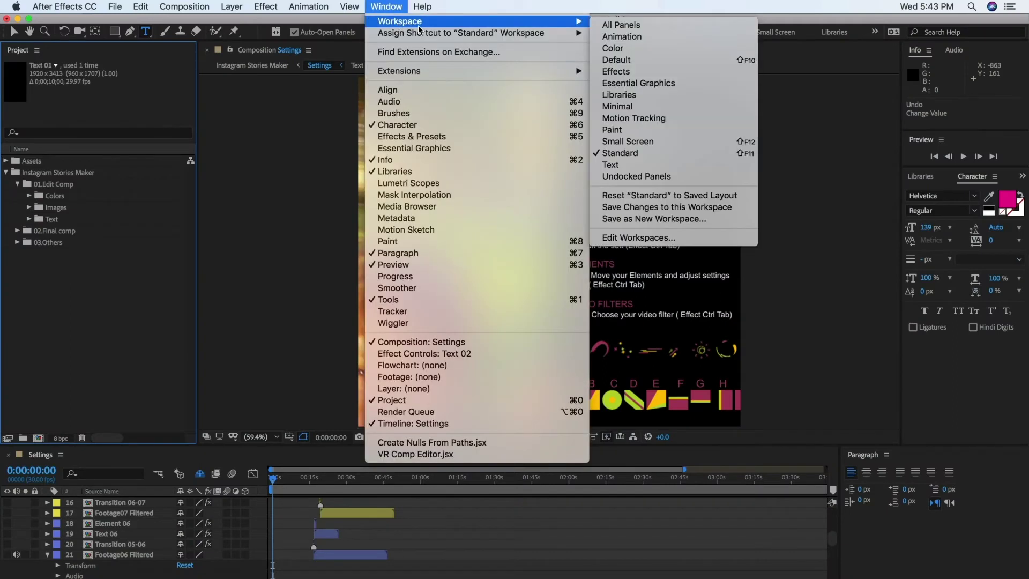
{"action": "left_click", "coordinate": [635, 166]}
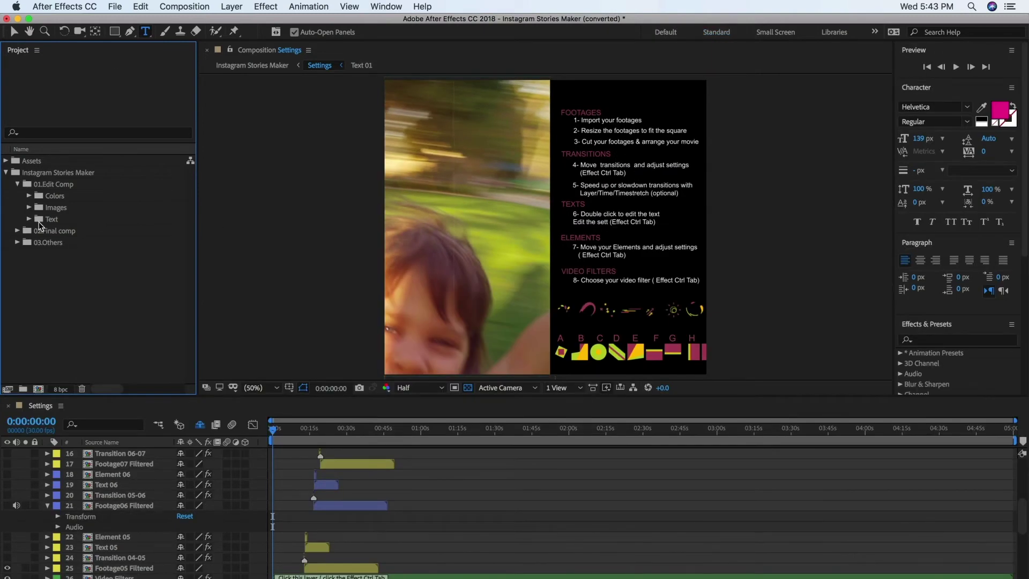
Open the Text 01 composition from the Text folder.
{"action": "left_click", "coordinate": [29, 219]}
{"action": "left_click", "coordinate": [56, 231]}
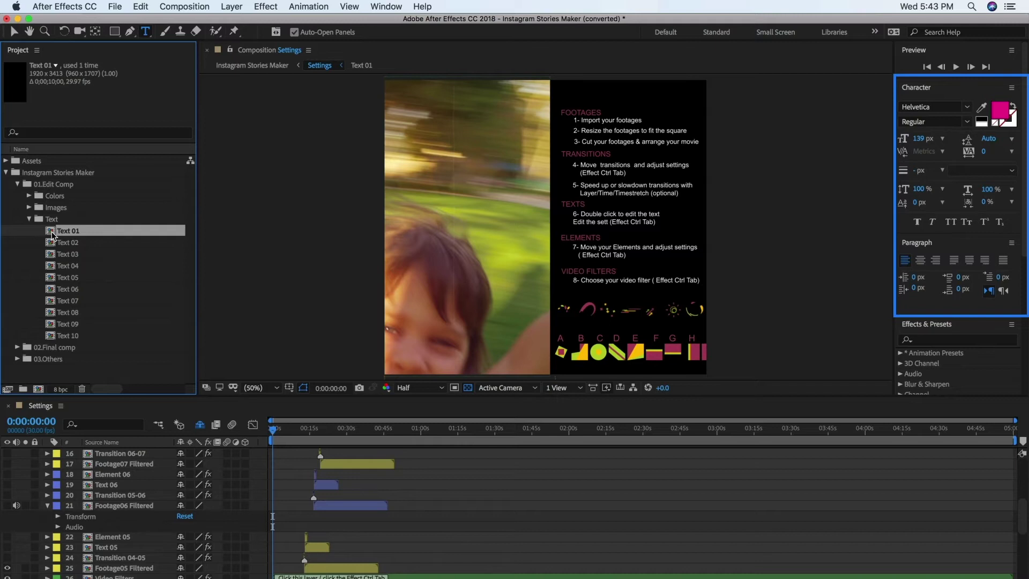
{"action": "double_click", "coordinate": [54, 233]}
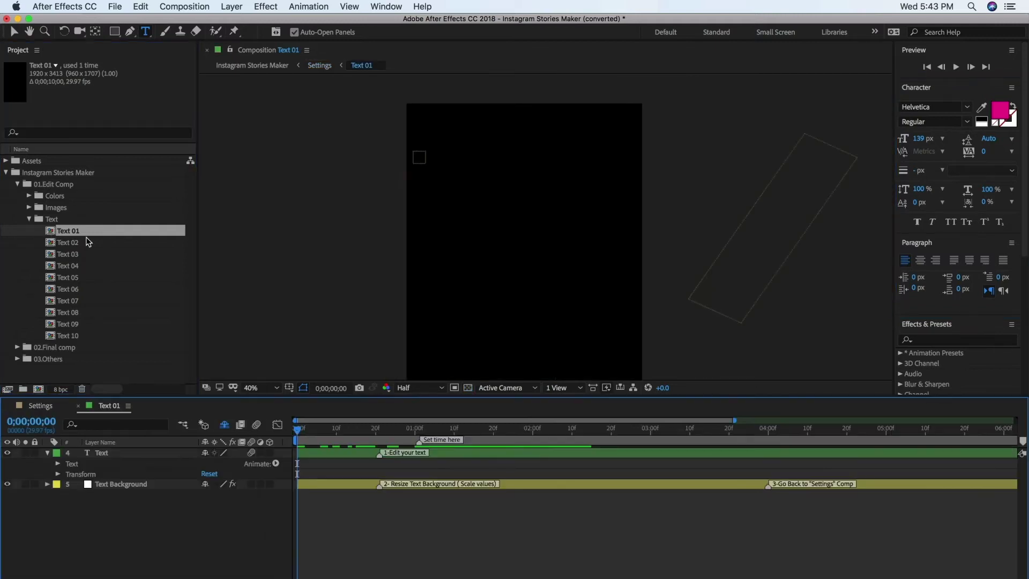
Replace the headline words after '#1' with 'SUMMER IS FUN WITH FRIENDS & FAMILY'.
{"action": "left_click_drag", "start_coordinate": [315, 430], "coordinate": [578, 430]}
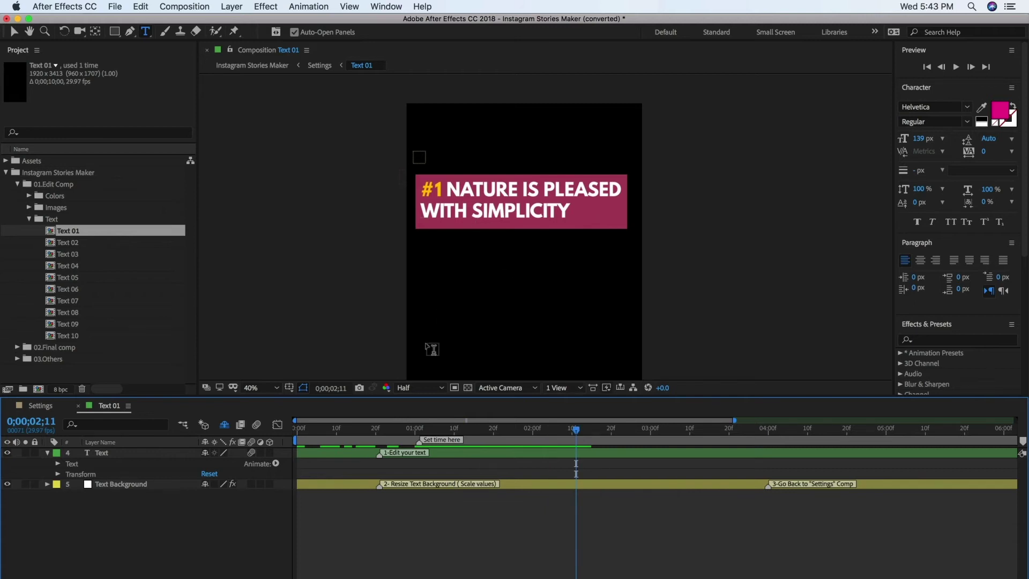
{"action": "left_click", "coordinate": [165, 456]}
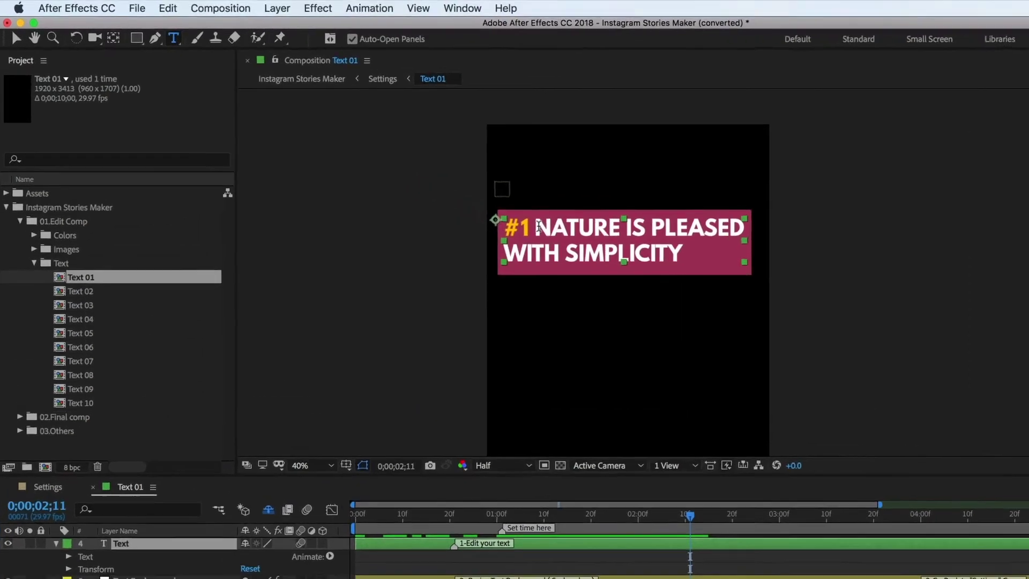
{"action": "left_click", "coordinate": [538, 226]}
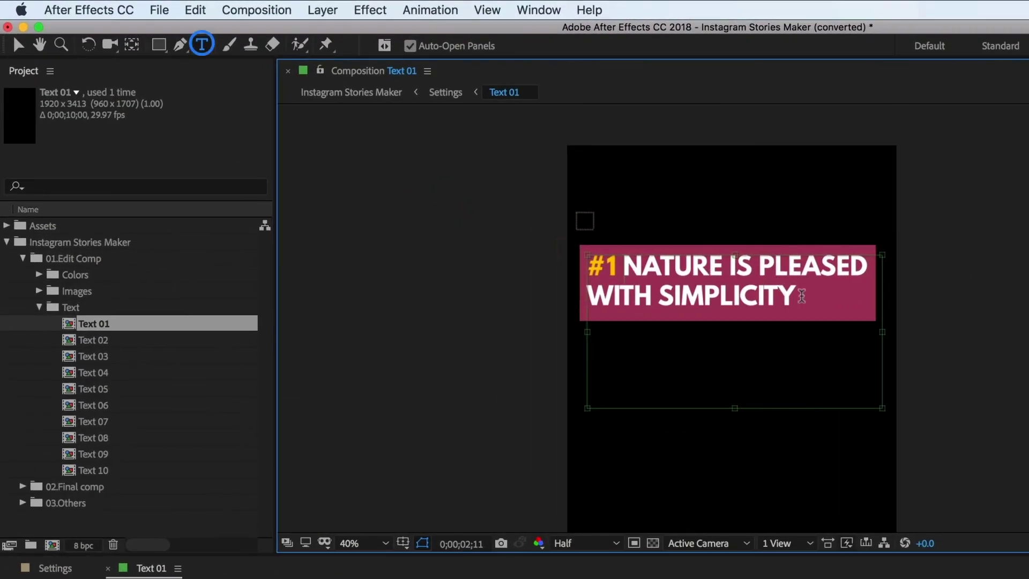
{"action": "left_click_drag", "start_coordinate": [789, 295], "coordinate": [634, 267]}
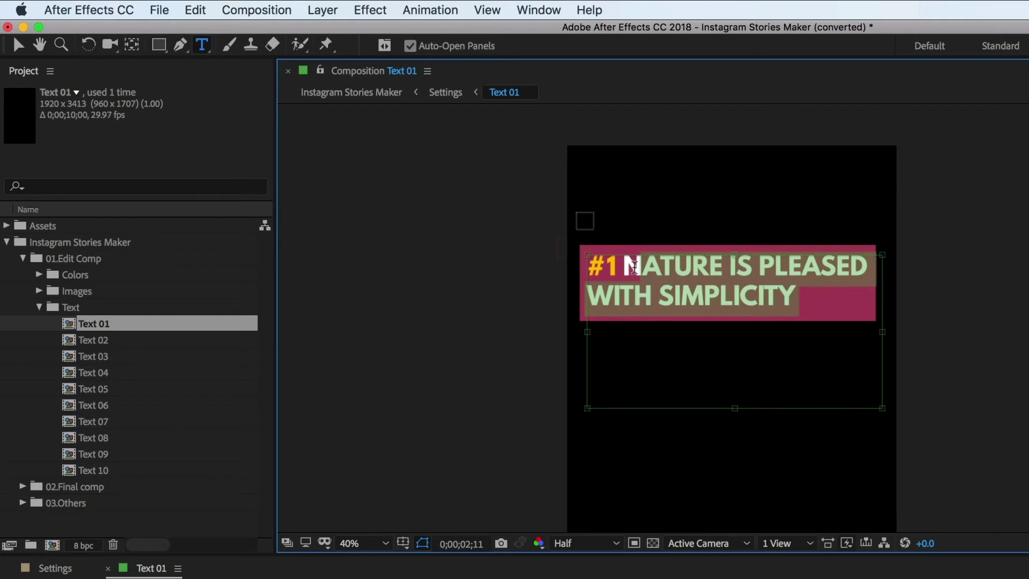
{"action": "key", "text": "BackSpace"}
{"action": "key", "text": "BackSpace"}
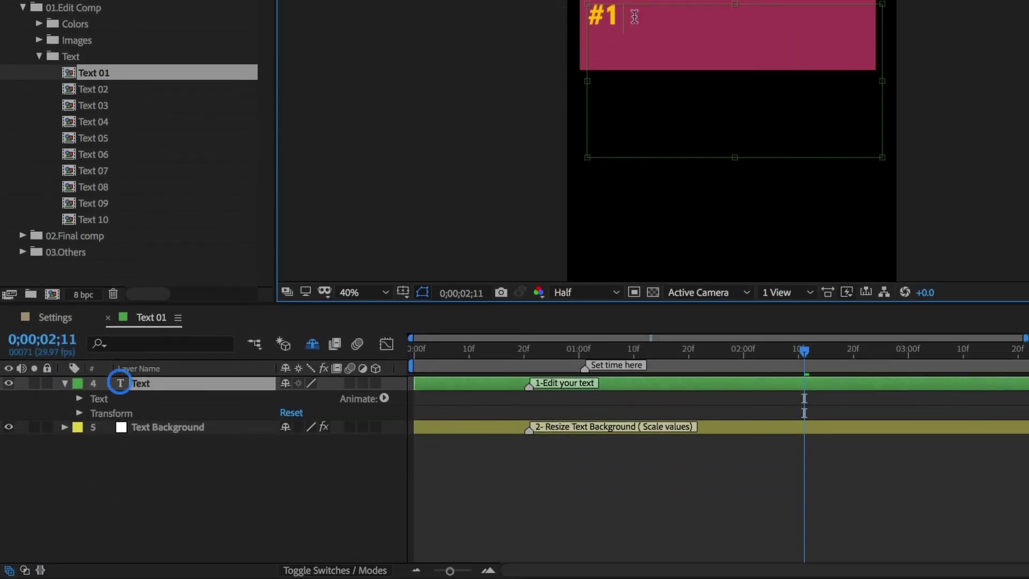
{"action": "type", "text": "SUMM"}
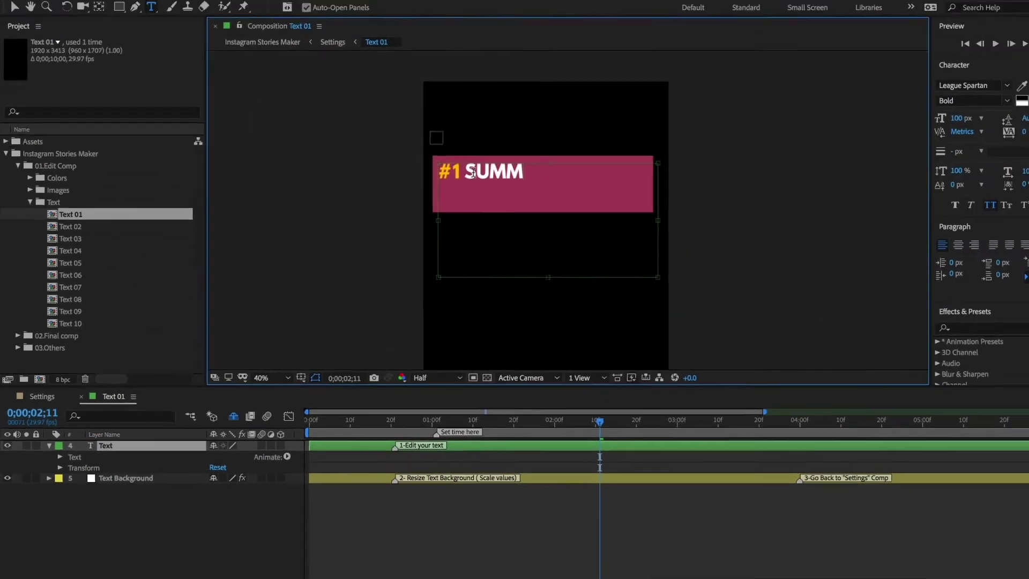
{"action": "key", "text": "ctrl+z"}
{"action": "key", "text": "BackSpace"}
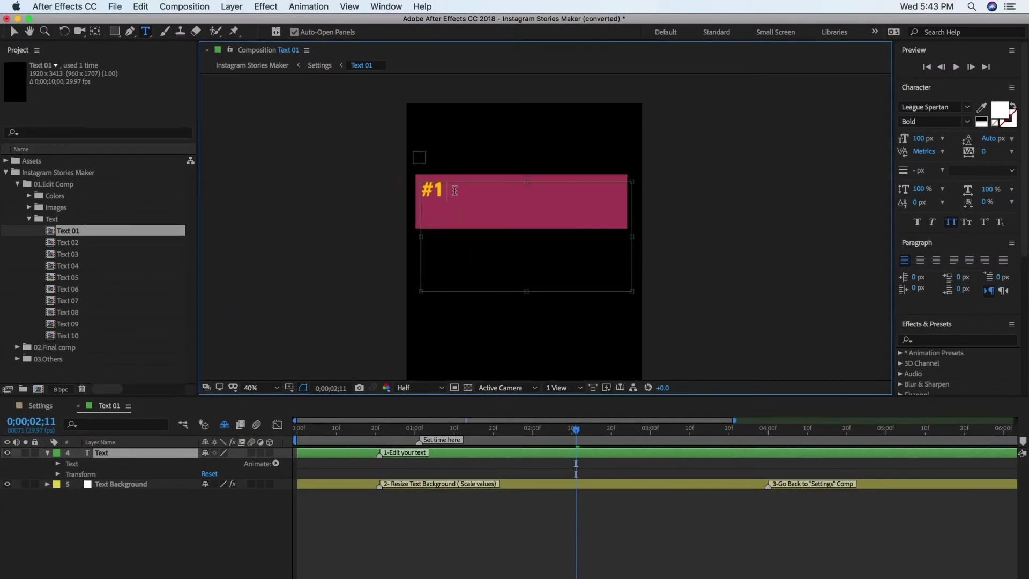
{"action": "type", "text": "SUMMER"}
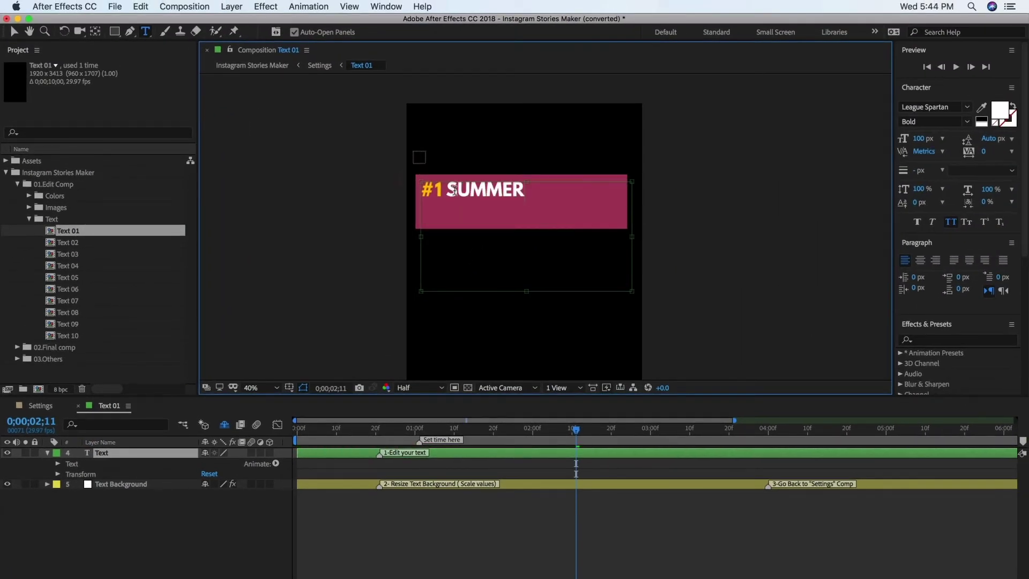
{"action": "type", "text": " IS FUN WITH FRIENDS"}
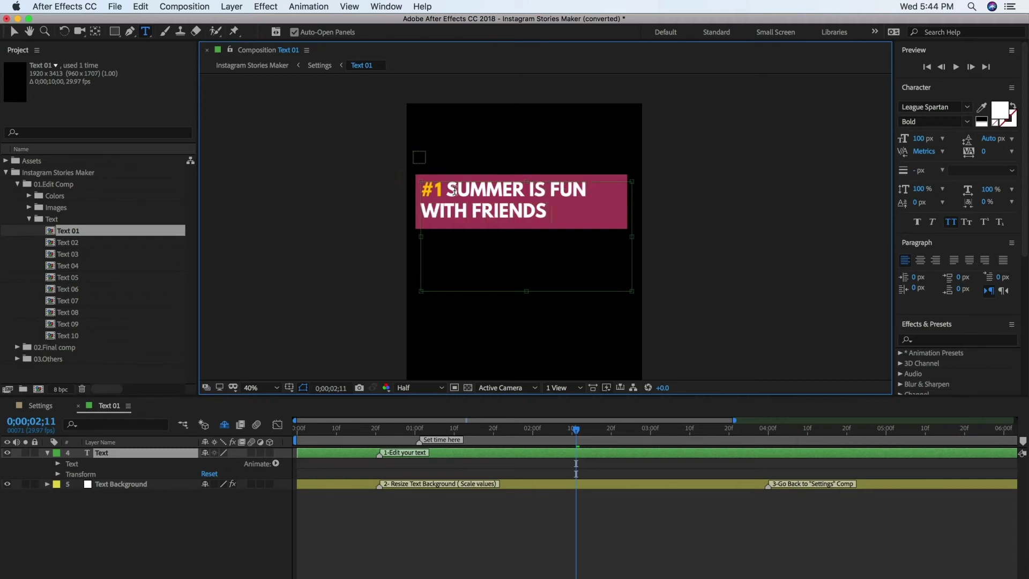
{"action": "type", "text": " & FAMILY"}
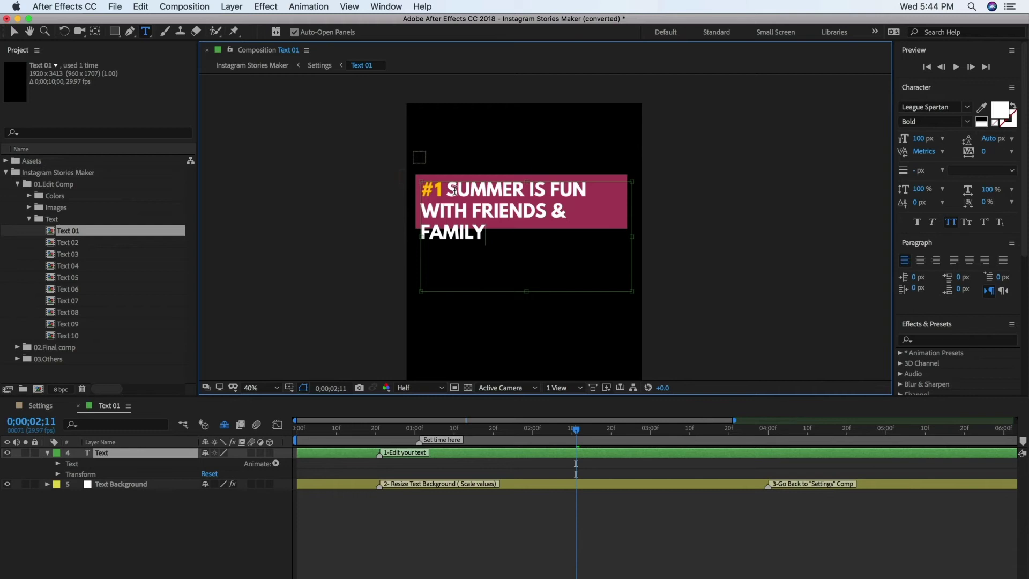
Reduce the headline font size from 100 to 96 px.
{"action": "left_click_drag", "start_coordinate": [489, 236], "coordinate": [423, 188]}
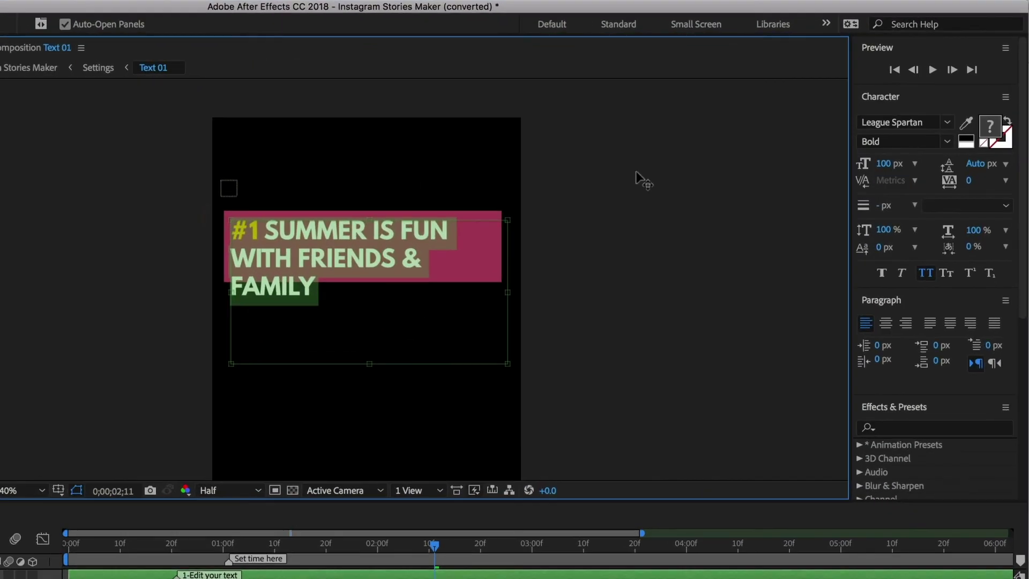
{"action": "left_click_drag", "start_coordinate": [886, 170], "coordinate": [879, 165]}
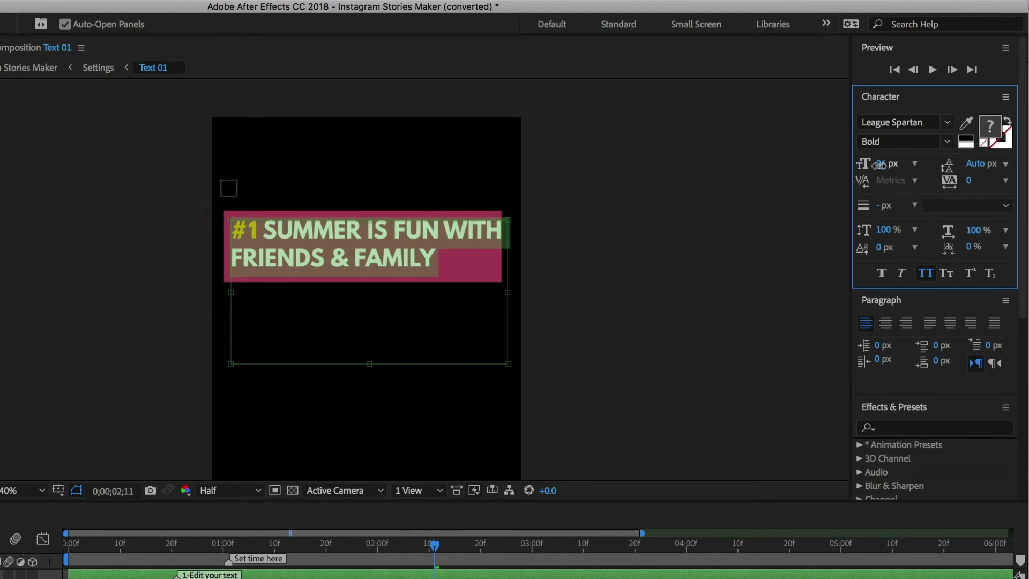
{"action": "left_click", "coordinate": [611, 515]}
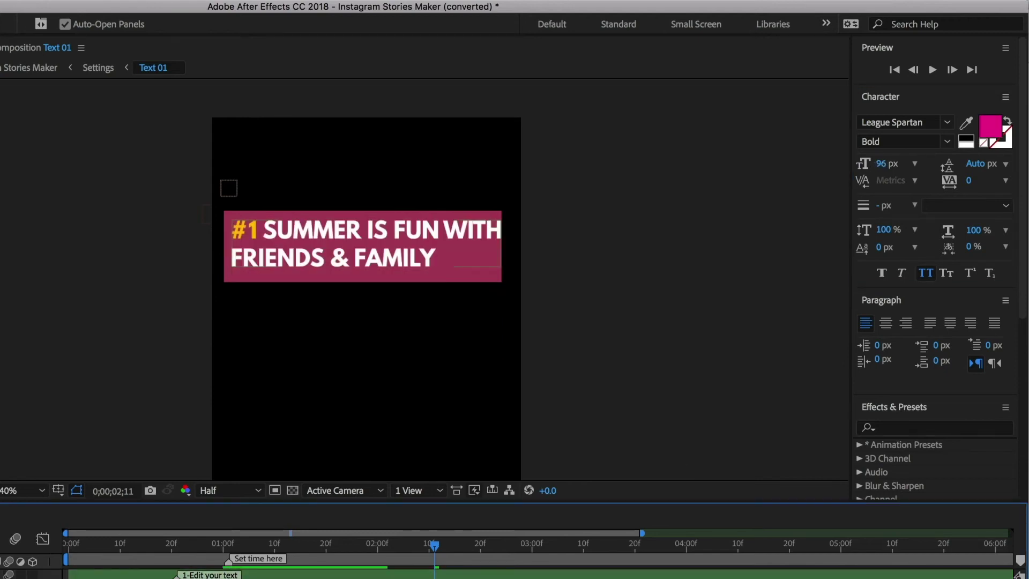
Try Krungthep and Marker Felt on the headline, then revert to League Spartan.
{"action": "left_click", "coordinate": [948, 122]}
{"action": "scroll", "coordinate": [824, 219], "scroll_direction": "up", "scroll_amount": 4}
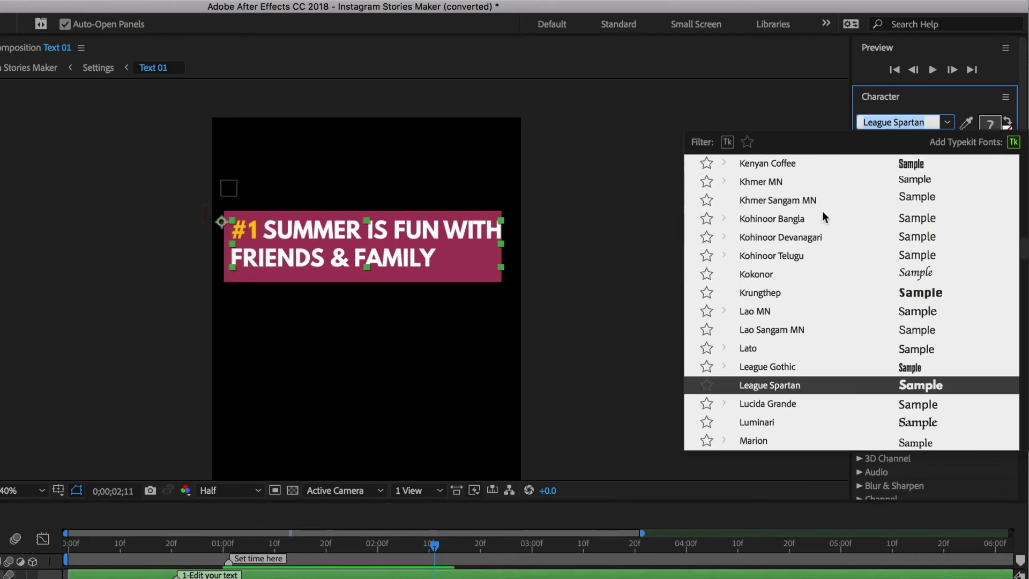
{"action": "left_click", "coordinate": [772, 293]}
{"action": "left_click", "coordinate": [947, 124]}
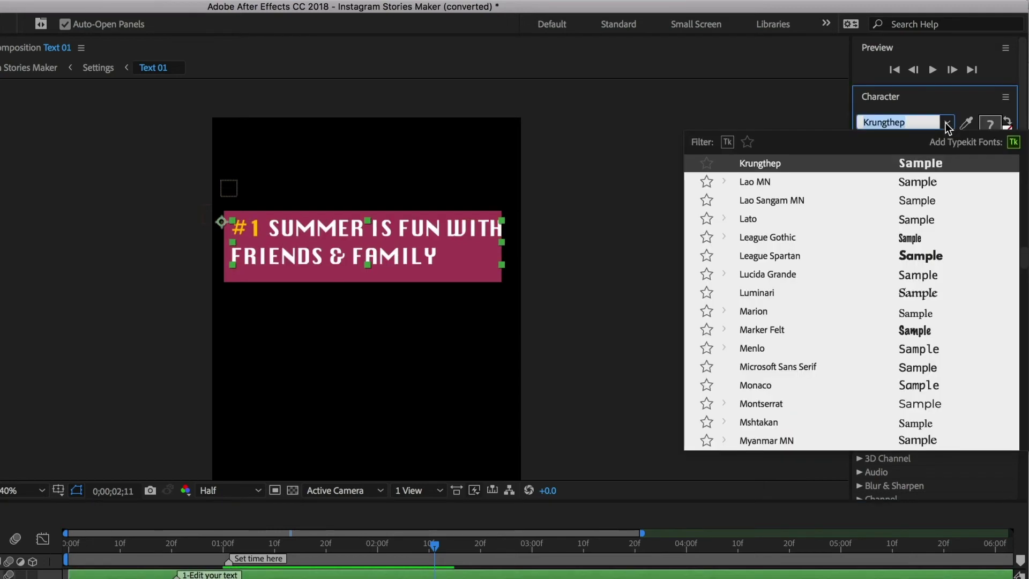
{"action": "left_click", "coordinate": [843, 332]}
{"action": "left_click", "coordinate": [947, 123]}
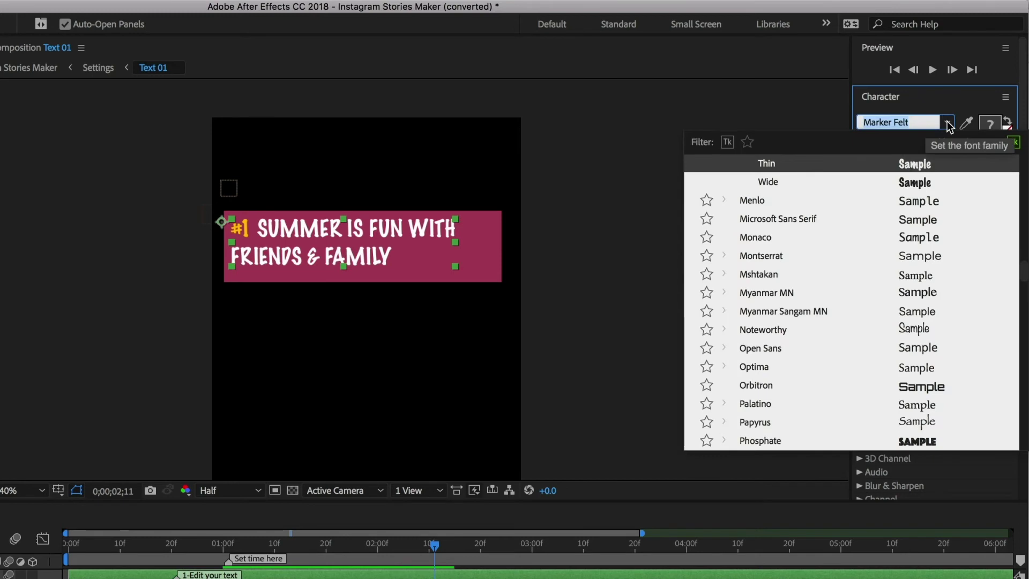
{"action": "scroll", "coordinate": [883, 223], "scroll_direction": "up", "scroll_amount": 3}
{"action": "scroll", "coordinate": [883, 223], "scroll_direction": "up", "scroll_amount": 1}
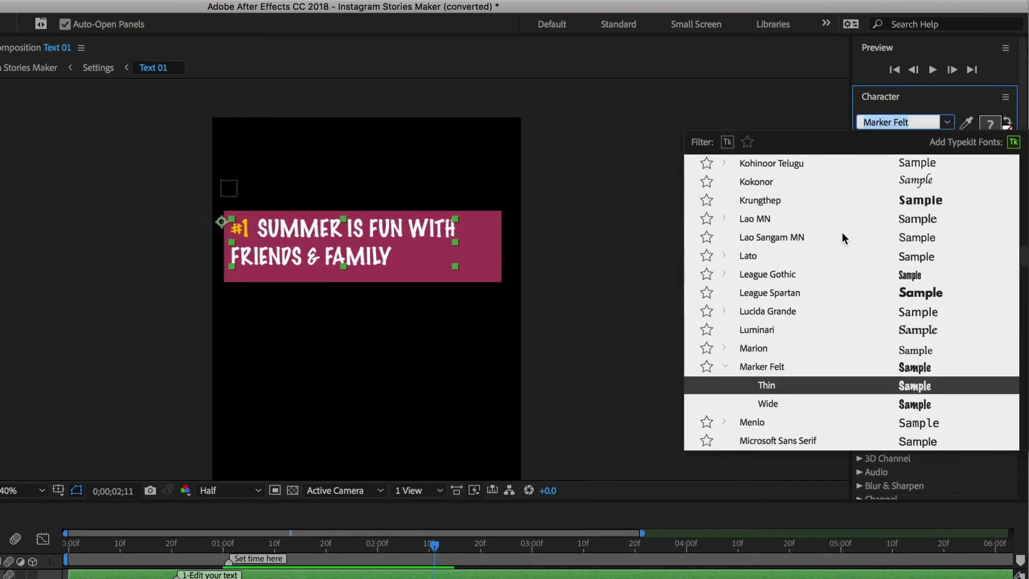
{"action": "left_click", "coordinate": [800, 293]}
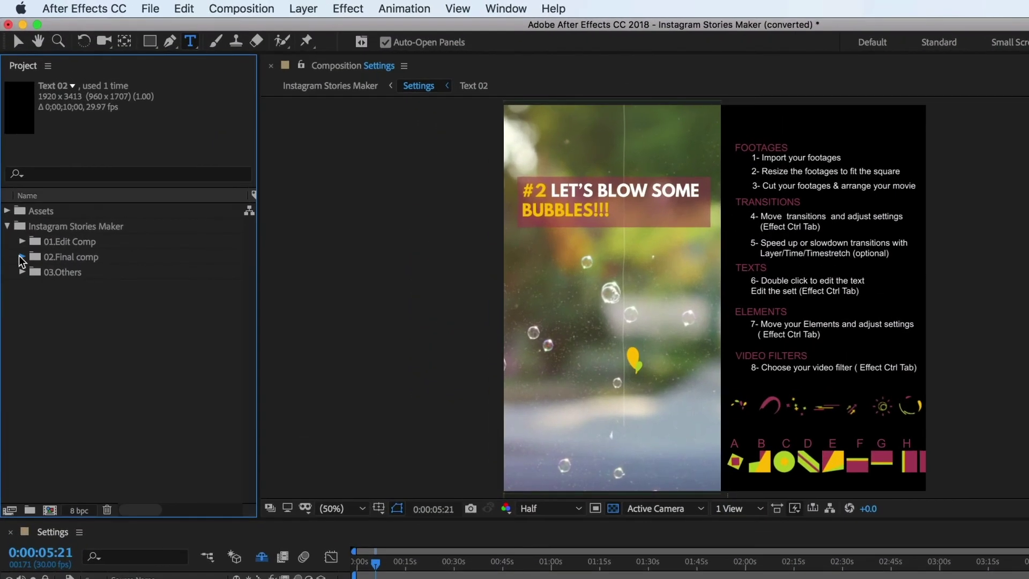
Open the Instagram Stories Maker comp from the 02.Final comp folder and add it to the Media Encoder queue.
{"action": "left_click", "coordinate": [19, 195]}
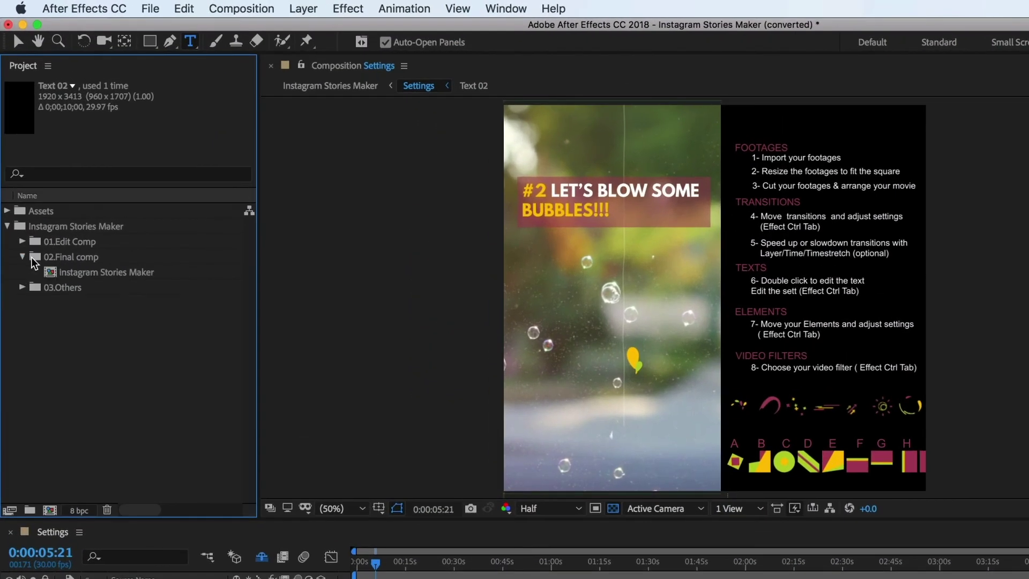
{"action": "left_click", "coordinate": [52, 274]}
{"action": "double_click", "coordinate": [51, 273]}
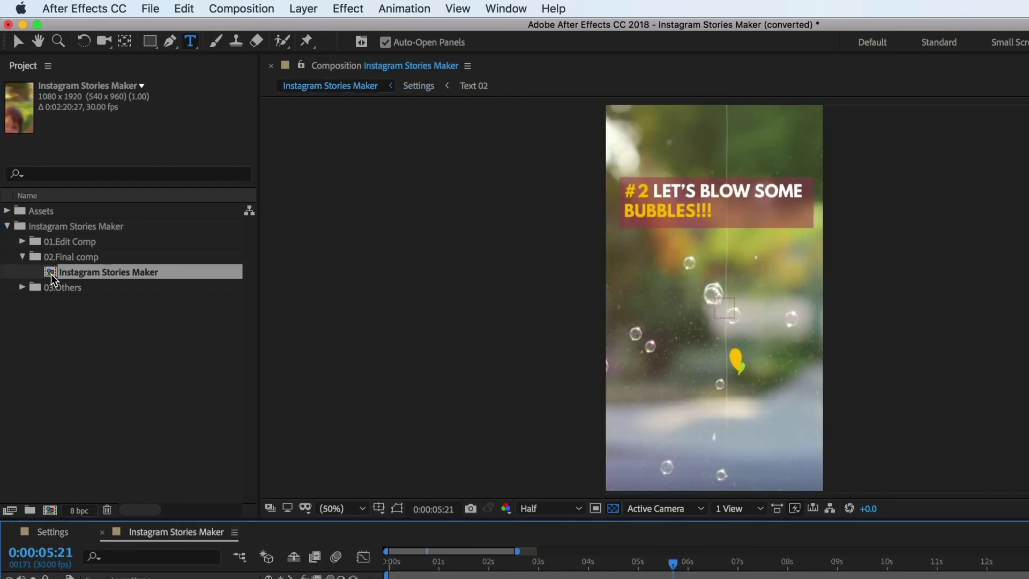
{"action": "left_click", "coordinate": [246, 8]}
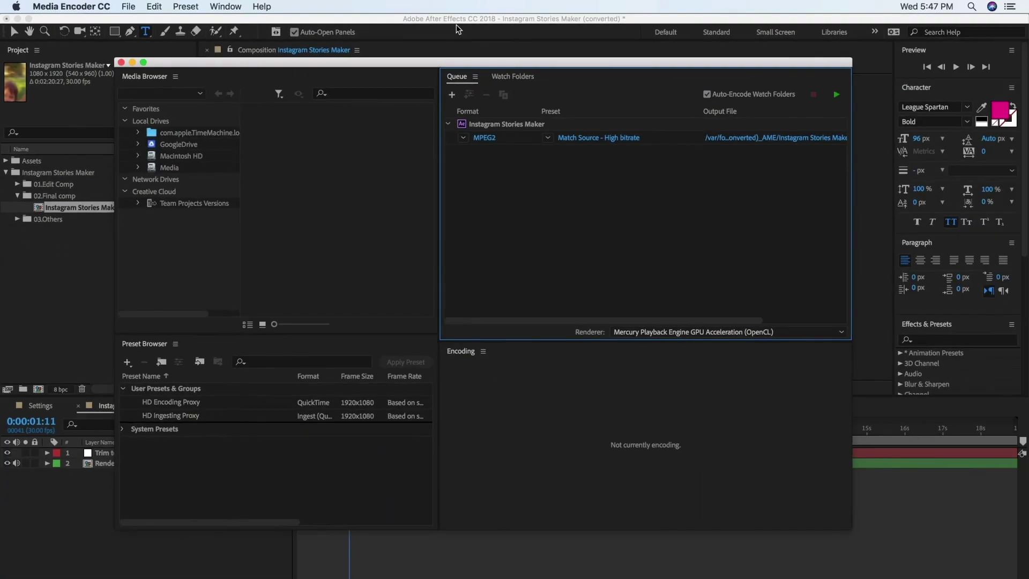
Render the queued comp as H.264 to 'Our Instagram Video' on the Desktop.
{"action": "left_click", "coordinate": [463, 138]}
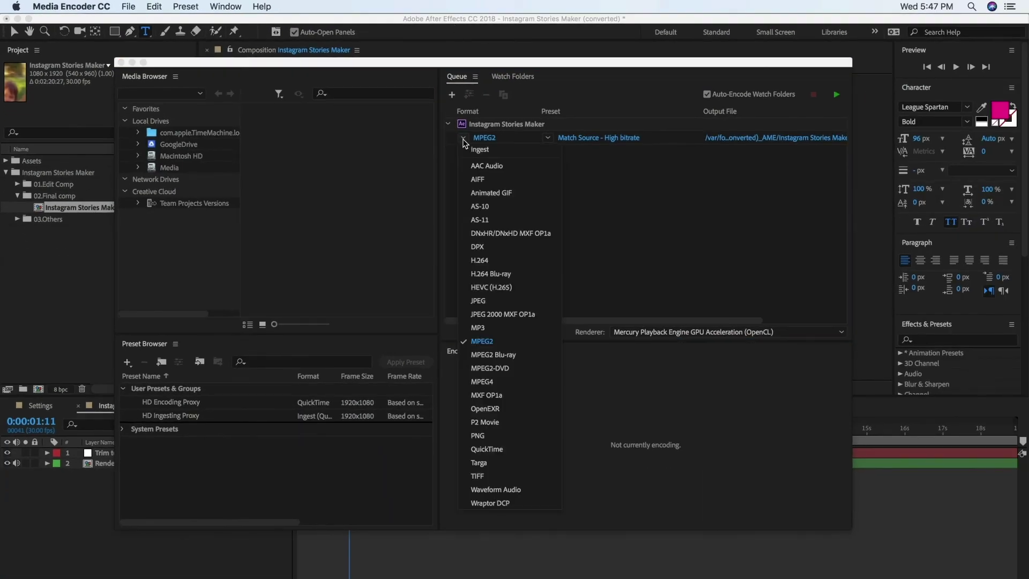
{"action": "left_click", "coordinate": [491, 260]}
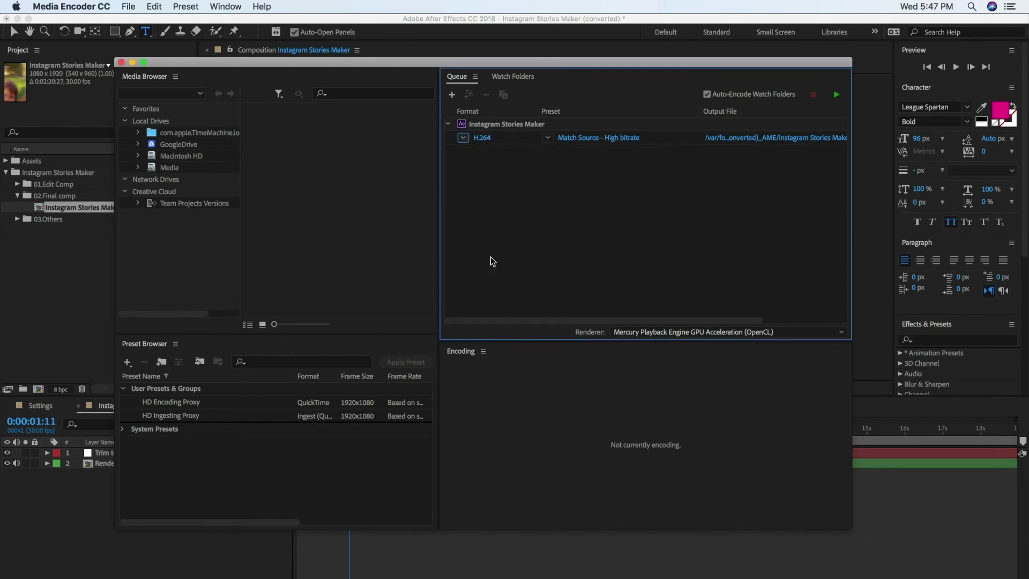
{"action": "left_click", "coordinate": [765, 139]}
{"action": "left_click", "coordinate": [570, 102]}
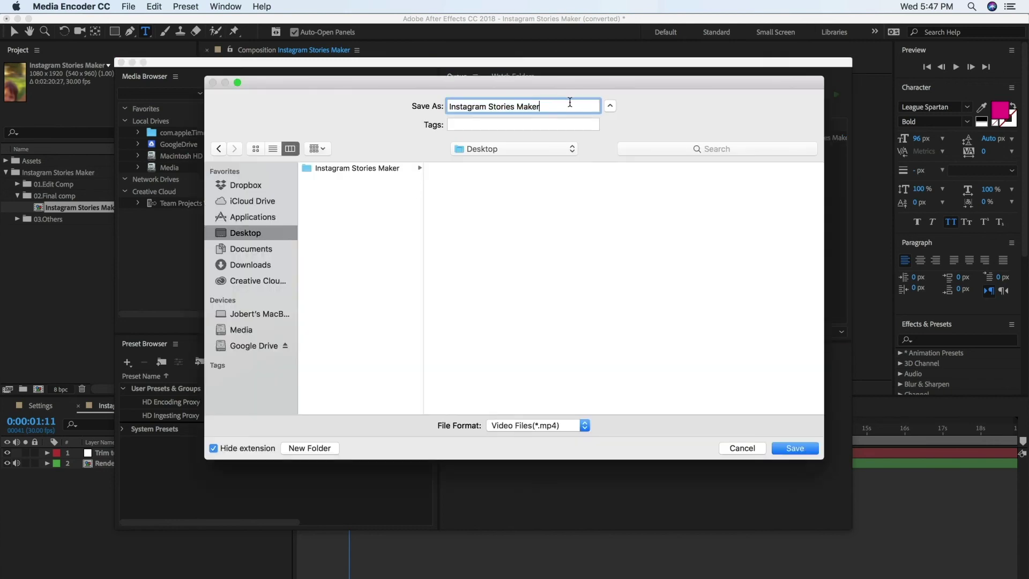
{"action": "left_click_drag", "start_coordinate": [571, 104], "coordinate": [436, 105]}
{"action": "type", "text": "Our Instagram Video"}
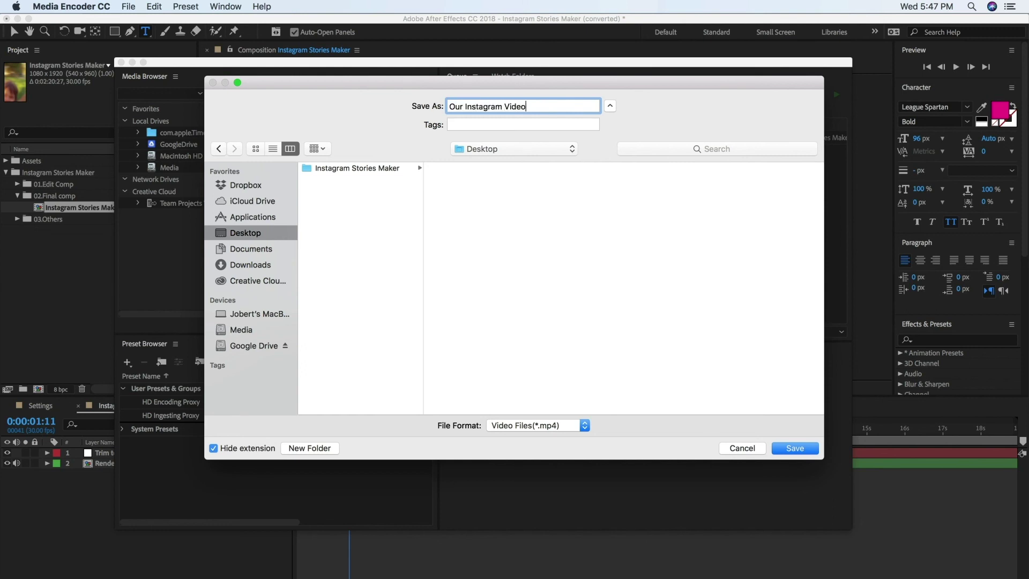
{"action": "key", "text": "Return"}
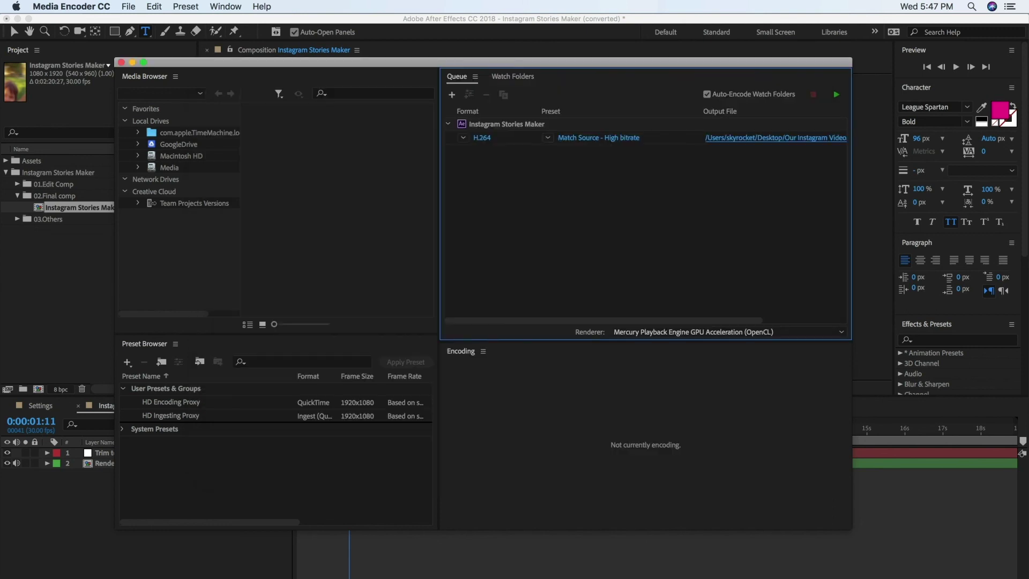
{"action": "left_click", "coordinate": [836, 97]}
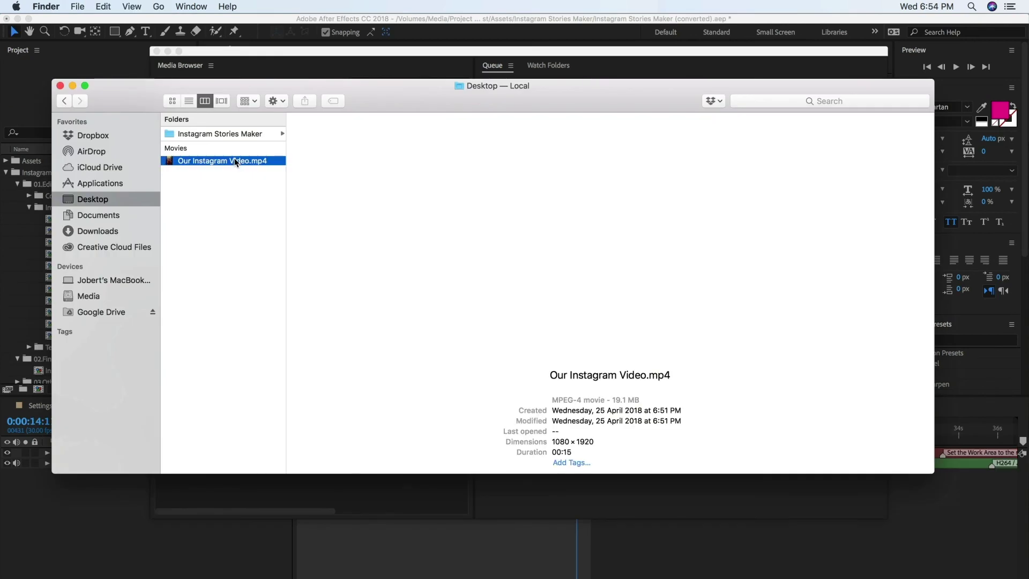
Play Our Instagram Video.mp4 from the Desktop in Quick Look.
{"action": "key", "text": "space"}
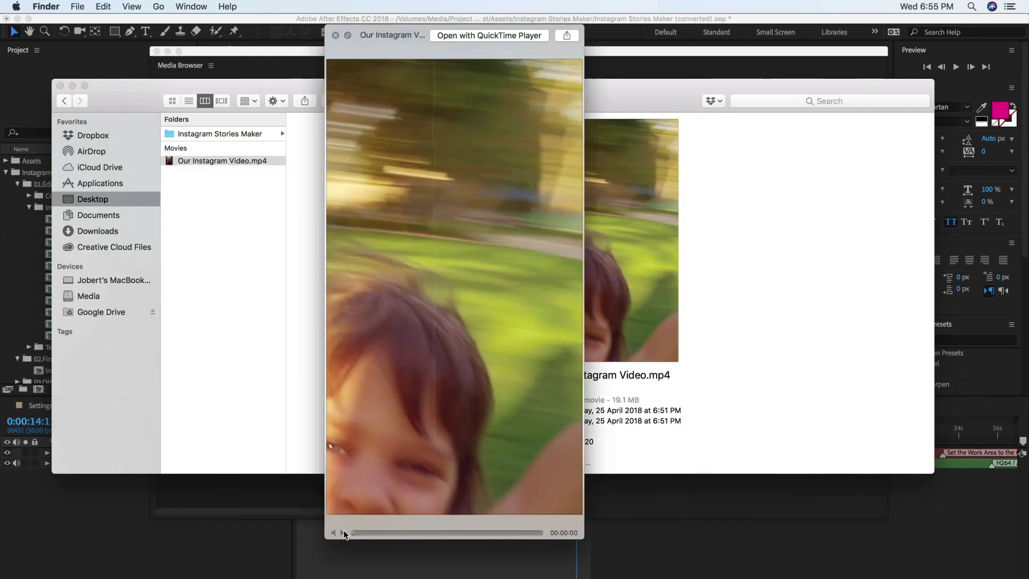
{"action": "left_click", "coordinate": [343, 532]}
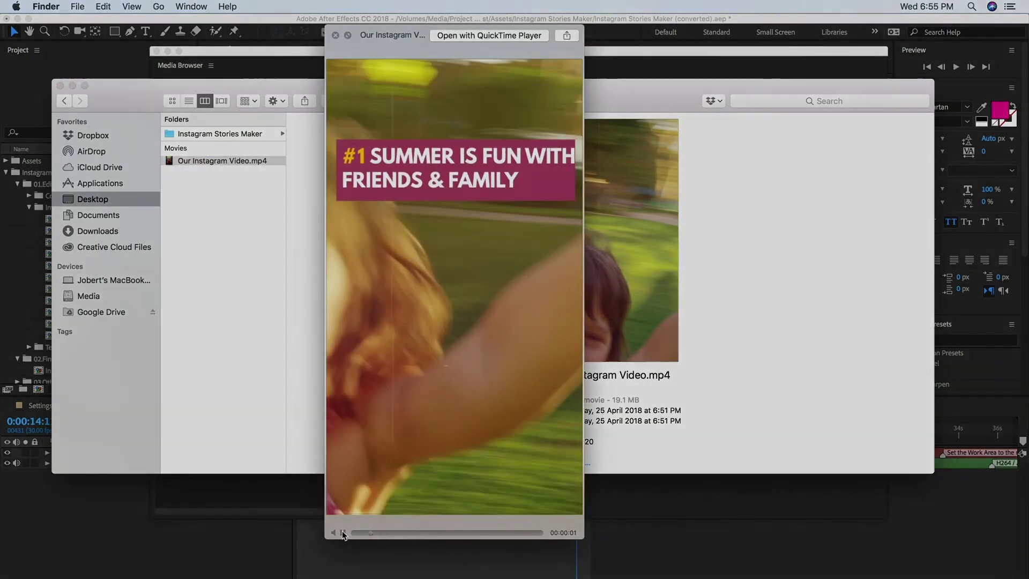